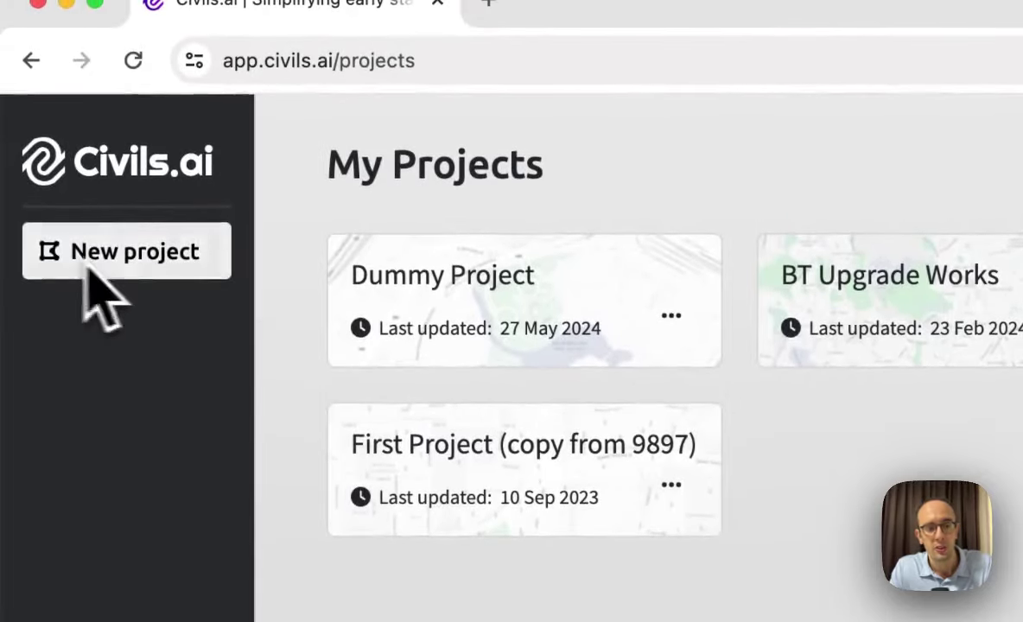
Create a new project, Project 6, and view its title edit options without renaming it.
{"action": "left_click", "coordinate": [147, 272]}
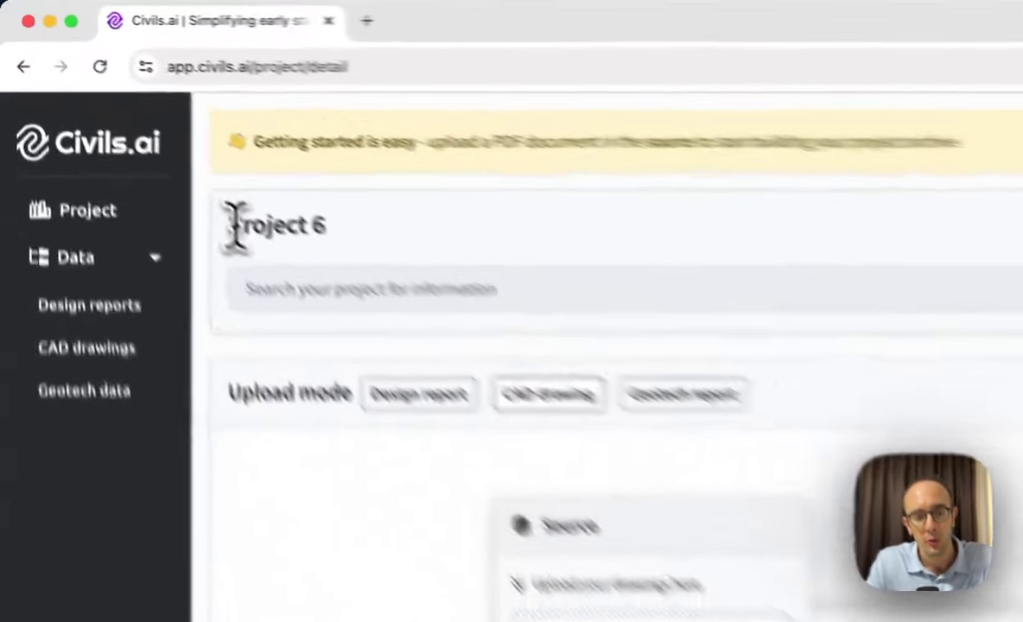
{"action": "left_click_drag", "start_coordinate": [156, 150], "coordinate": [222, 151]}
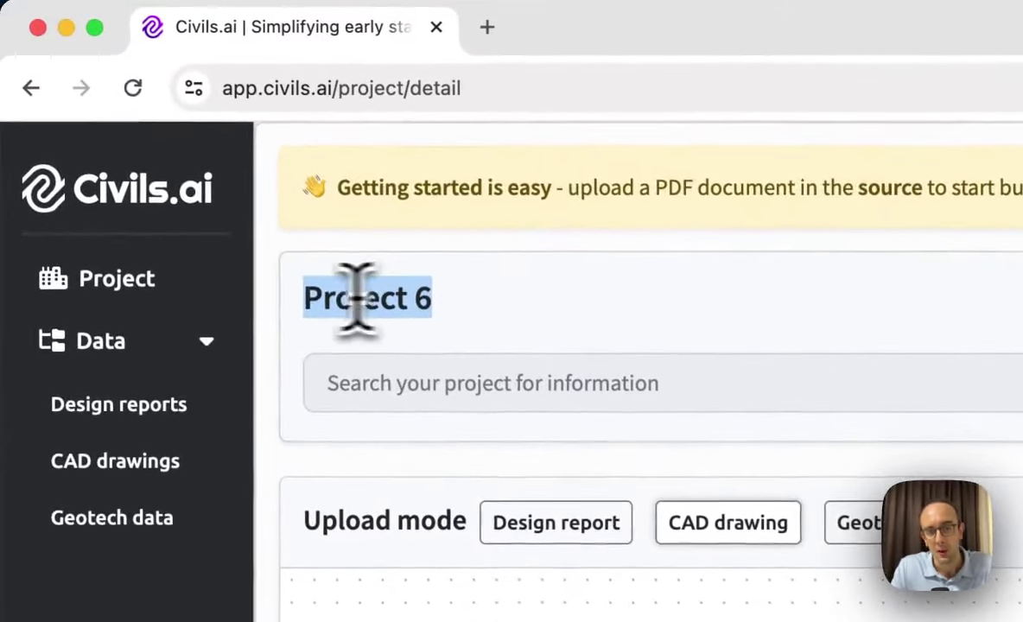
{"action": "left_click", "coordinate": [320, 301]}
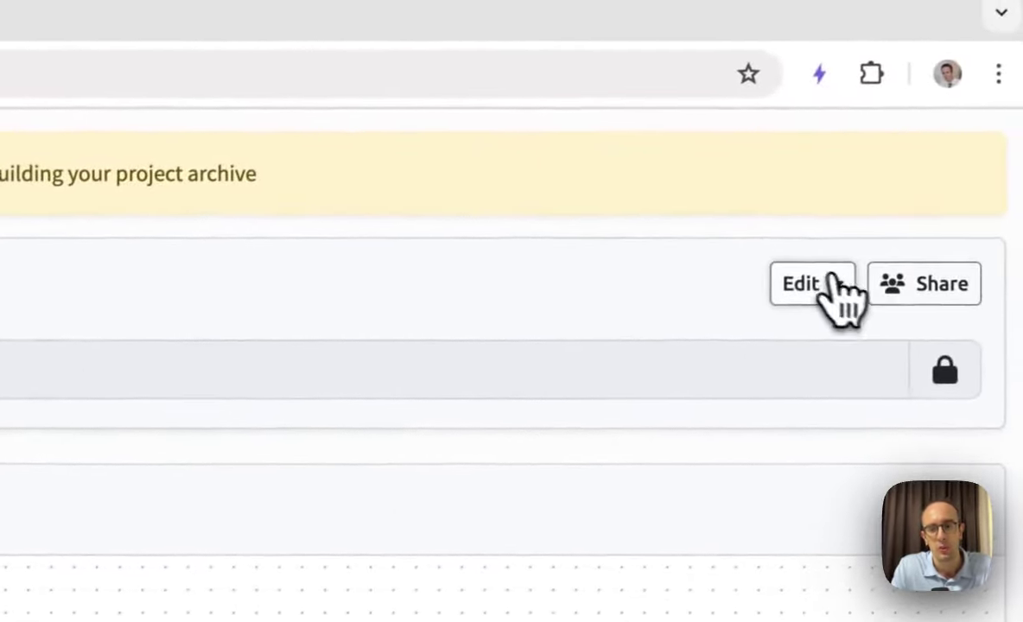
{"action": "left_click", "coordinate": [1022, 294]}
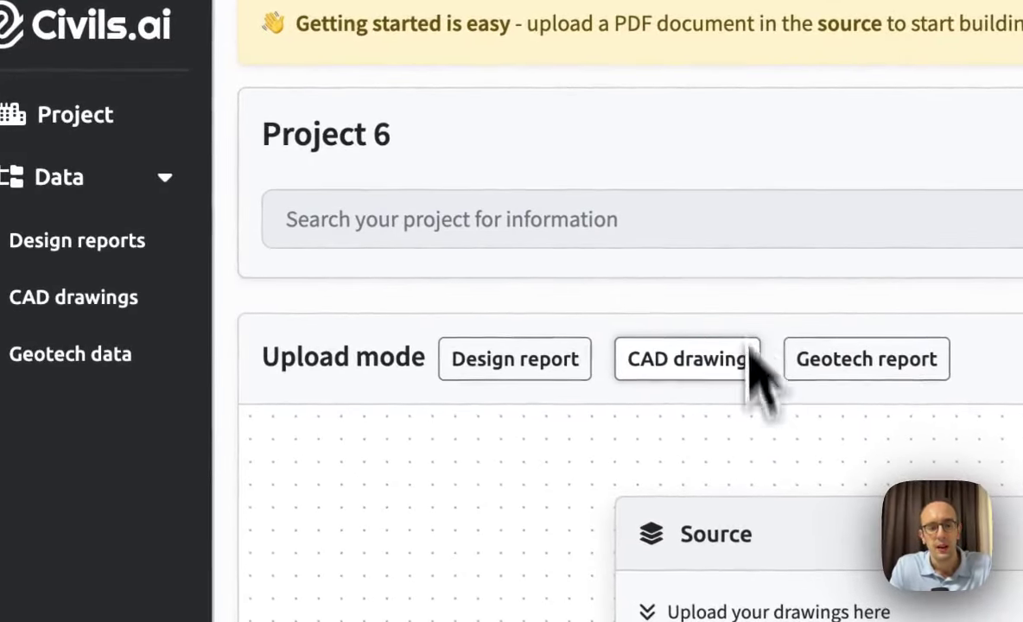
Cycle Project 6's upload mode through CAD drawing and Geotech report, ending on Design report.
{"action": "left_click", "coordinate": [745, 359]}
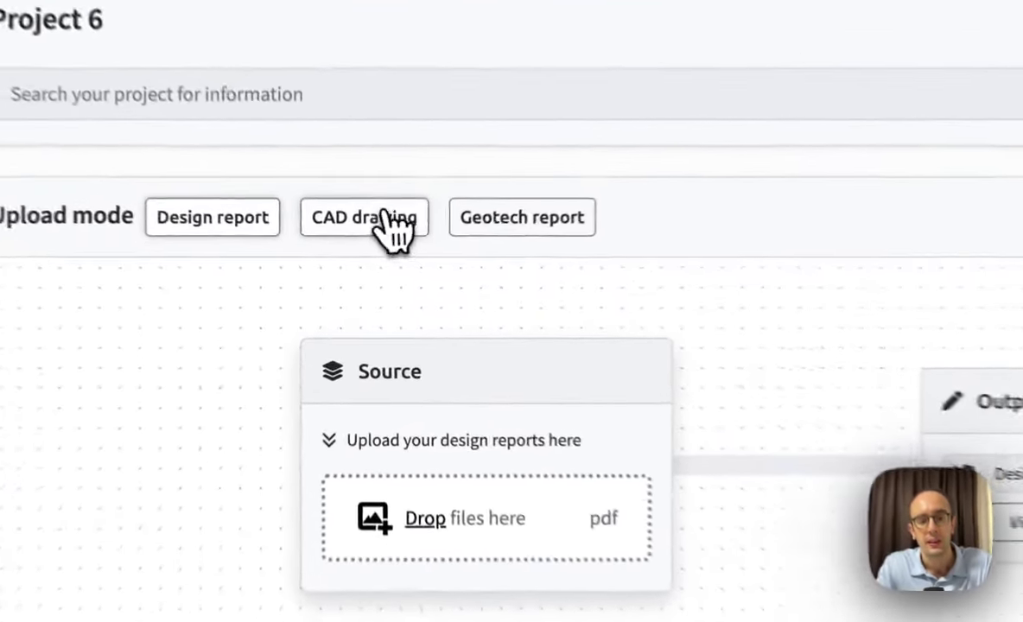
{"action": "left_click", "coordinate": [381, 266]}
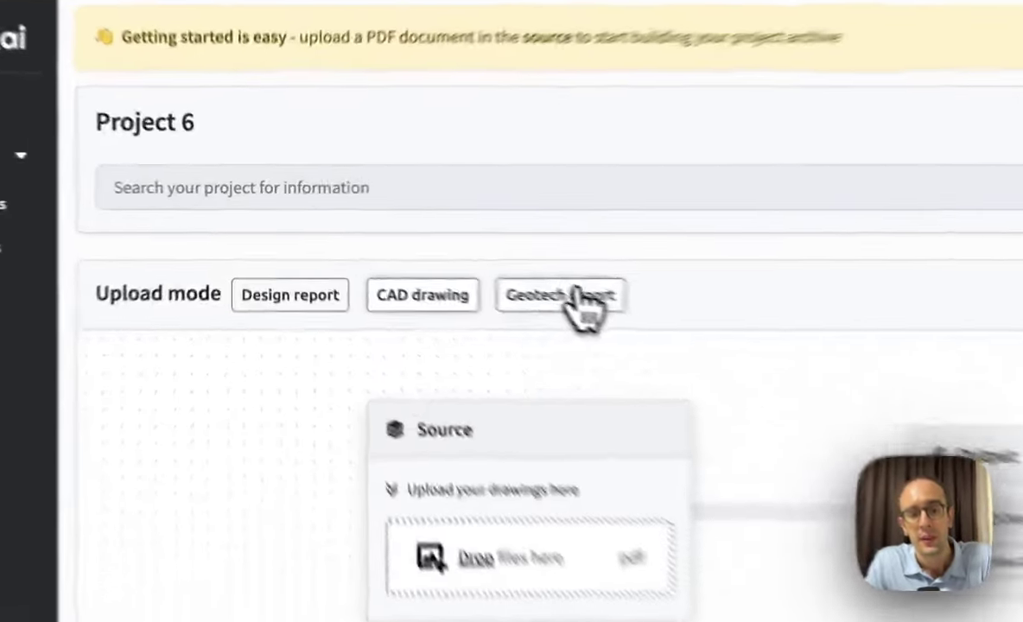
{"action": "left_click", "coordinate": [451, 265]}
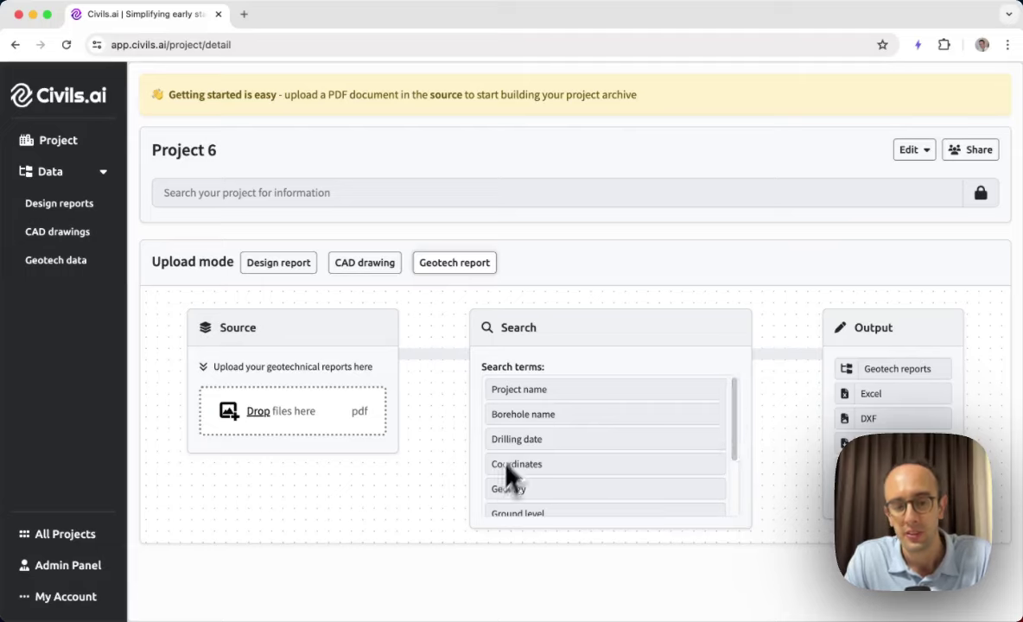
{"action": "scroll", "coordinate": [519, 453], "scroll_direction": "down", "scroll_amount": 3}
{"action": "scroll", "coordinate": [522, 475], "scroll_direction": "up", "scroll_amount": 3}
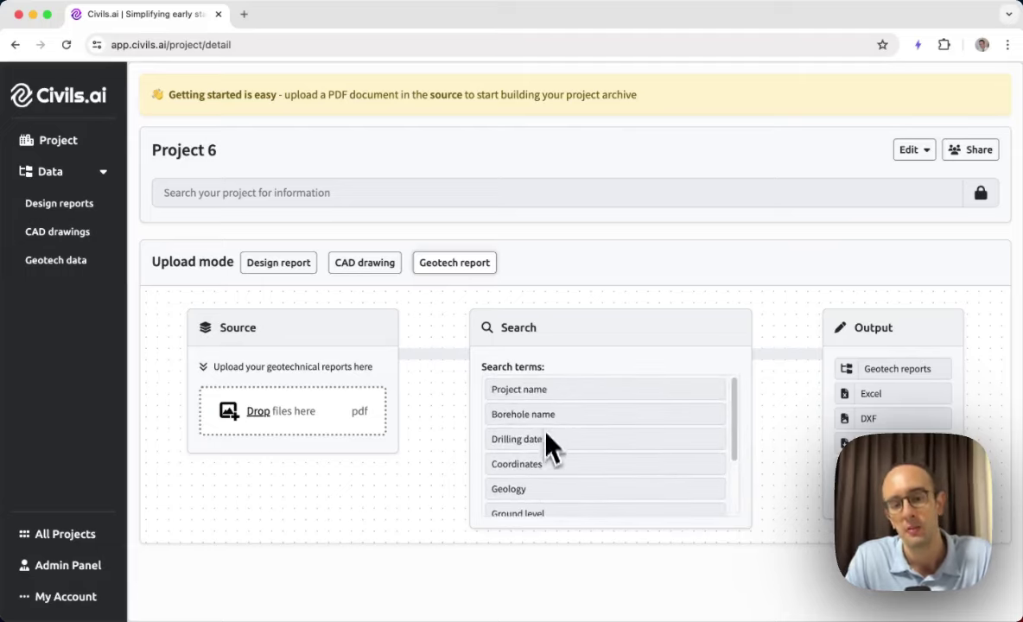
{"action": "scroll", "coordinate": [550, 446], "scroll_direction": "down", "scroll_amount": 3}
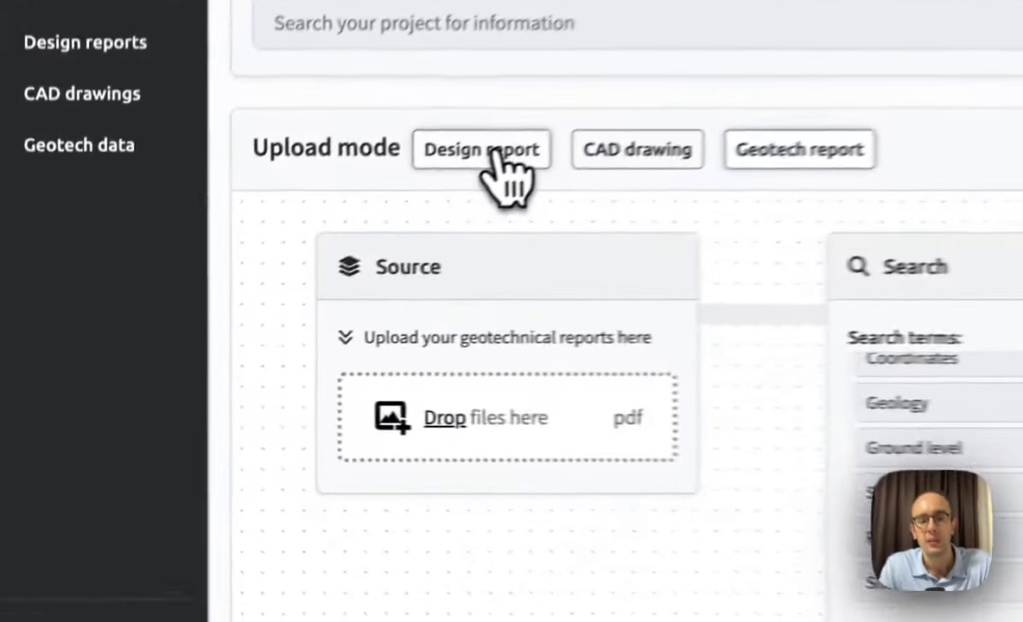
{"action": "left_click", "coordinate": [281, 268]}
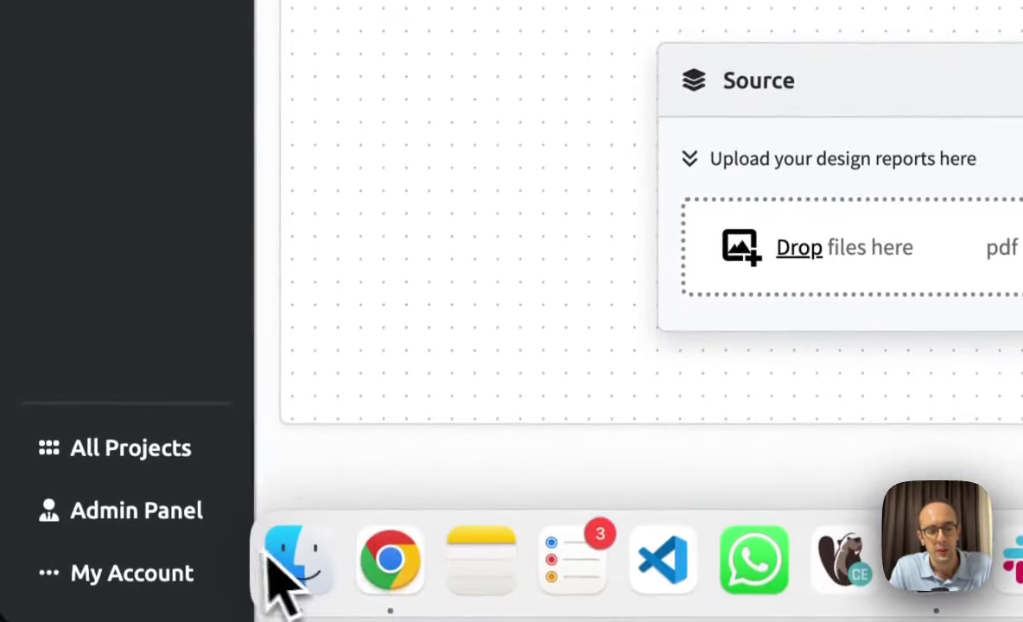
Upload Sample geotechnical report.pdf from Finder and view it in the design reports list.
{"action": "left_click", "coordinate": [272, 557]}
{"action": "left_click_drag", "start_coordinate": [622, 102], "coordinate": [546, 523]}
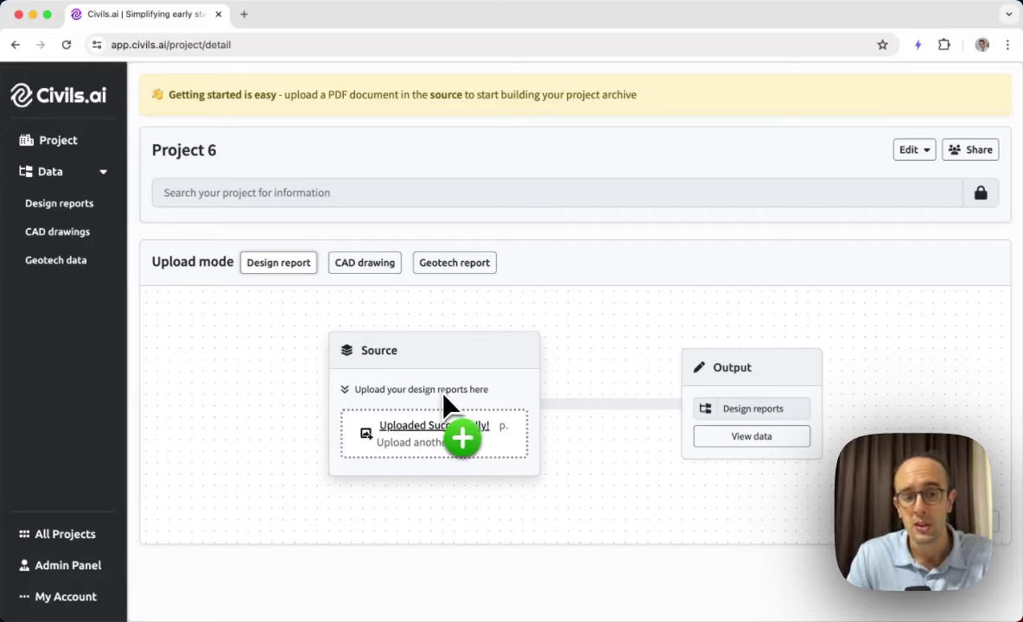
{"action": "left_click_drag", "start_coordinate": [443, 396], "coordinate": [372, 483]}
{"action": "left_click_drag", "start_coordinate": [304, 462], "coordinate": [156, 178]}
{"action": "left_click", "coordinate": [62, 208]}
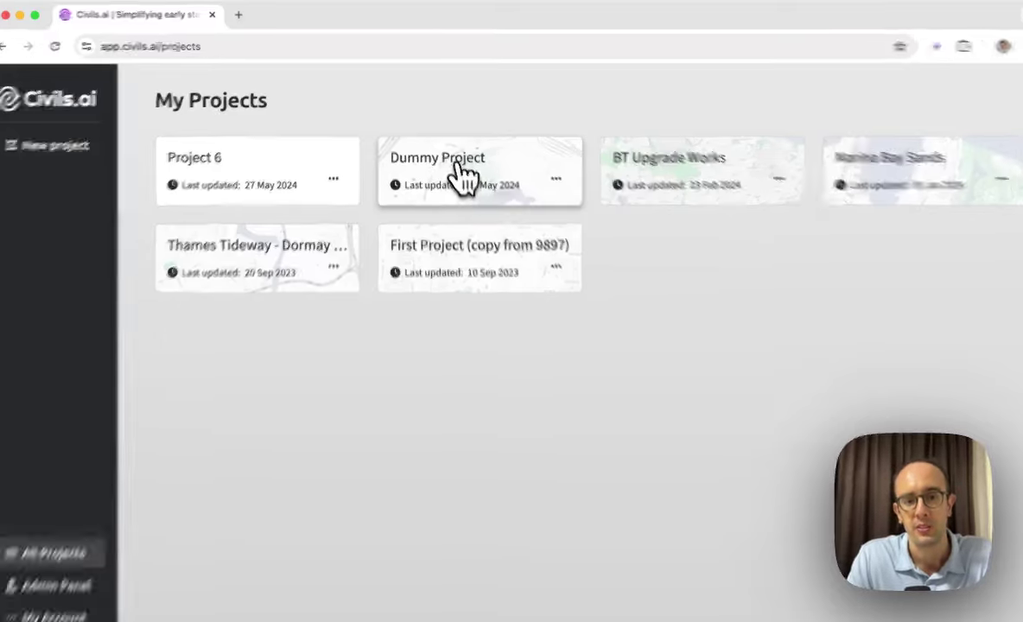
Open the Dummy Project and view its four design report PDFs, including Dubai Building Code.pdf.
{"action": "left_click", "coordinate": [461, 176]}
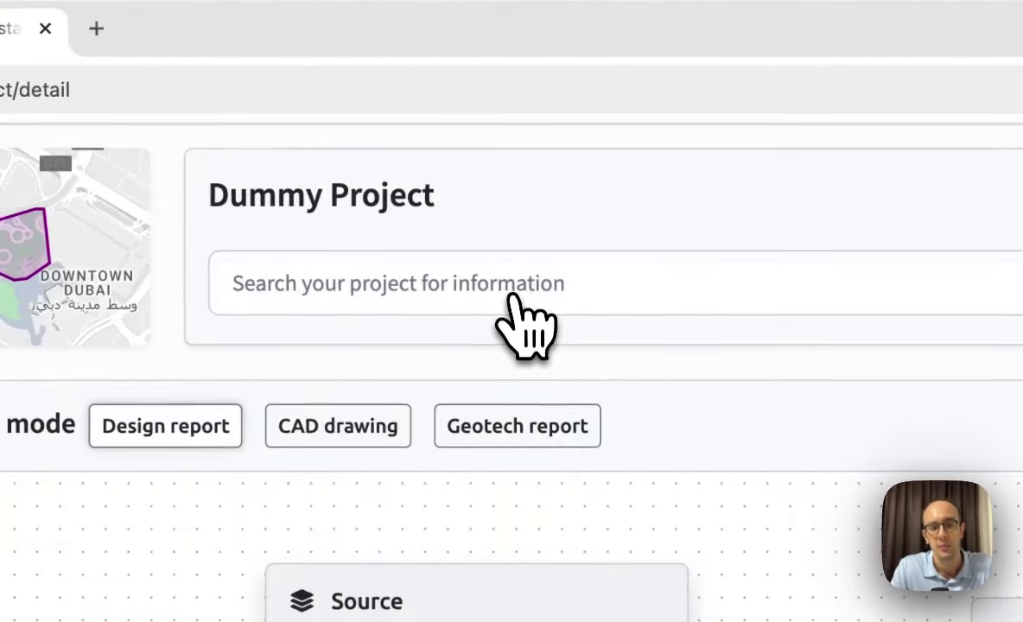
{"action": "left_click", "coordinate": [515, 302]}
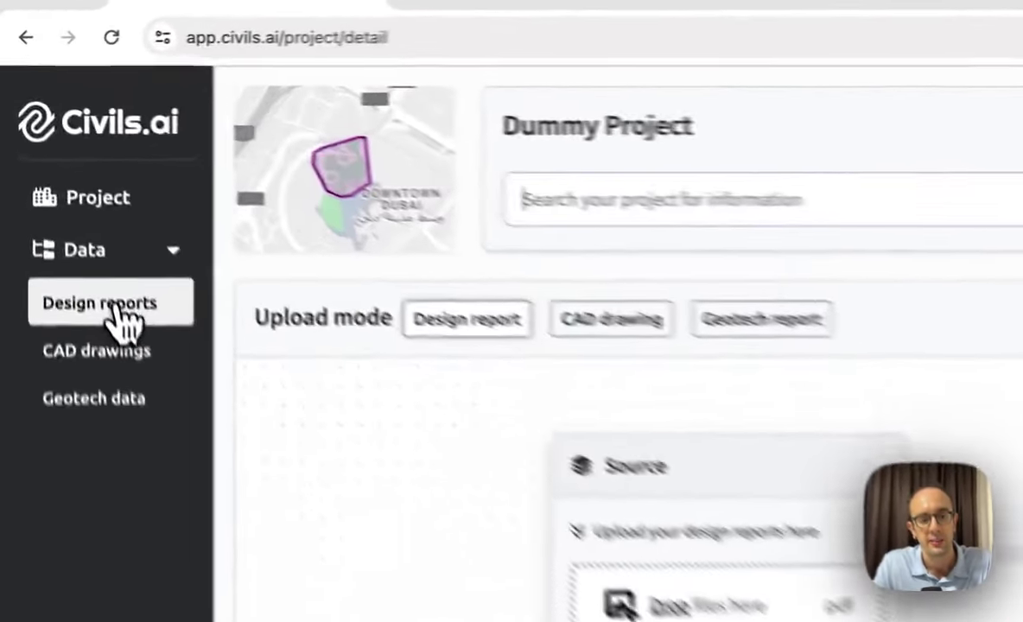
{"action": "left_click", "coordinate": [71, 207]}
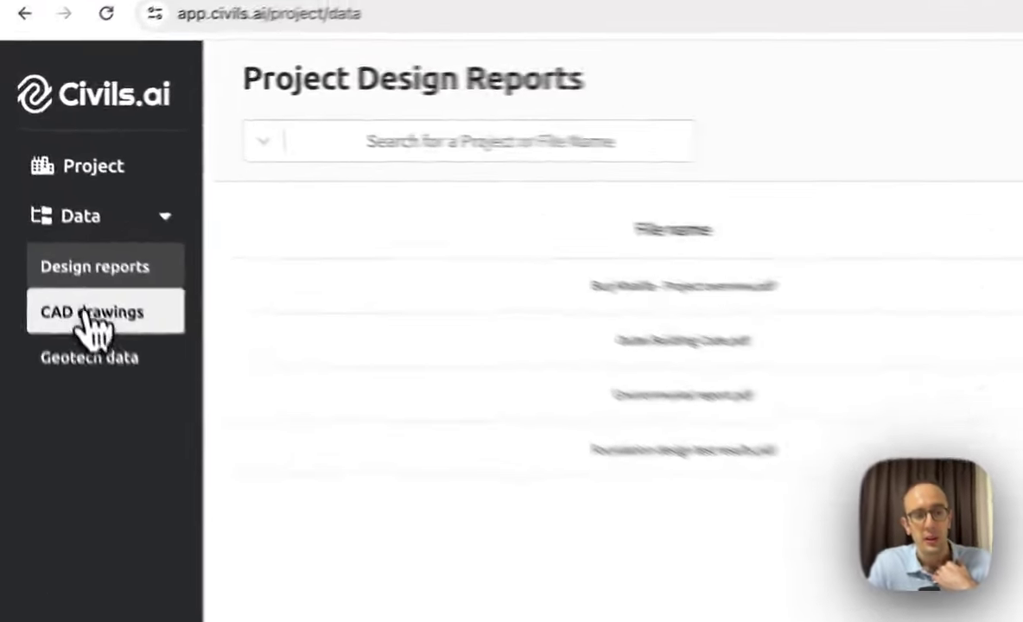
Browse the Dummy Project's CAD drawings table.
{"action": "left_click", "coordinate": [57, 232]}
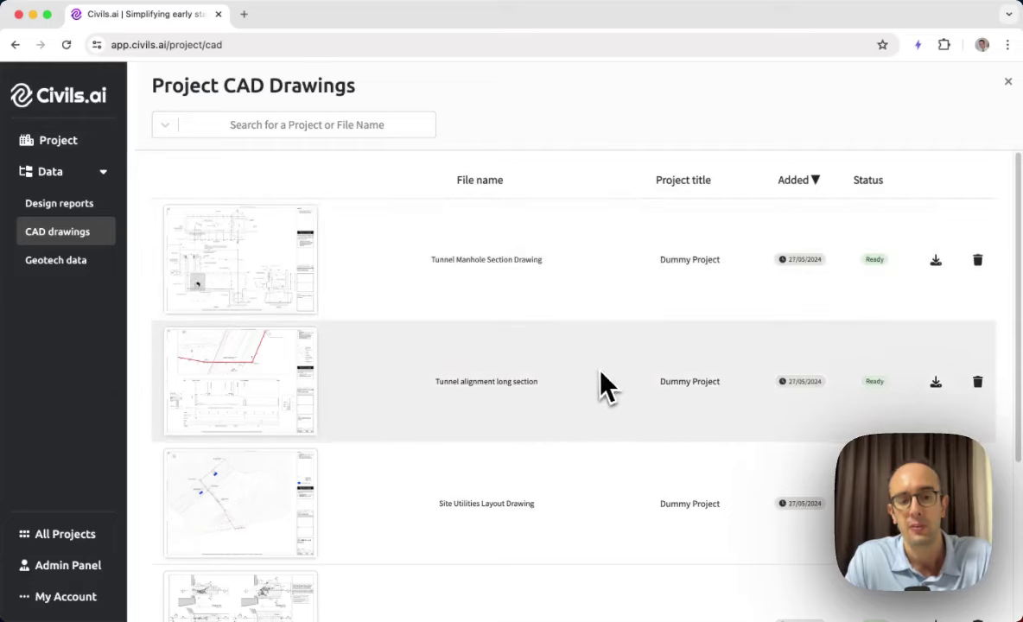
{"action": "scroll", "coordinate": [591, 377], "scroll_direction": "down", "scroll_amount": 2}
{"action": "scroll", "coordinate": [450, 376], "scroll_direction": "down", "scroll_amount": 2}
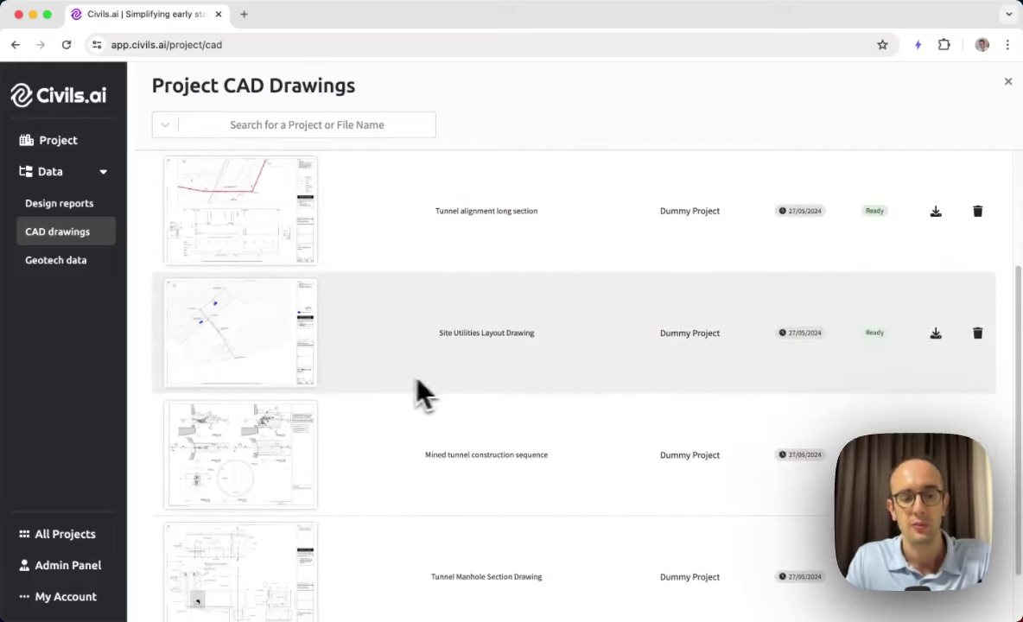
{"action": "scroll", "coordinate": [231, 456], "scroll_direction": "down", "scroll_amount": 2}
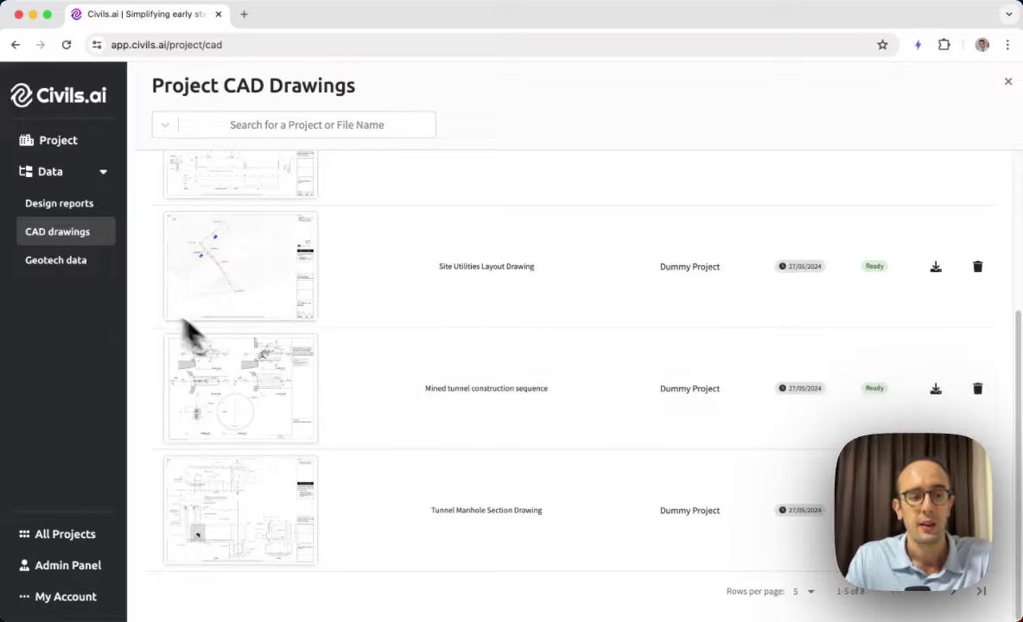
View the geotechnical data map, marking then unmarking boreholes BH-2 and BH-3.
{"action": "left_click", "coordinate": [78, 260]}
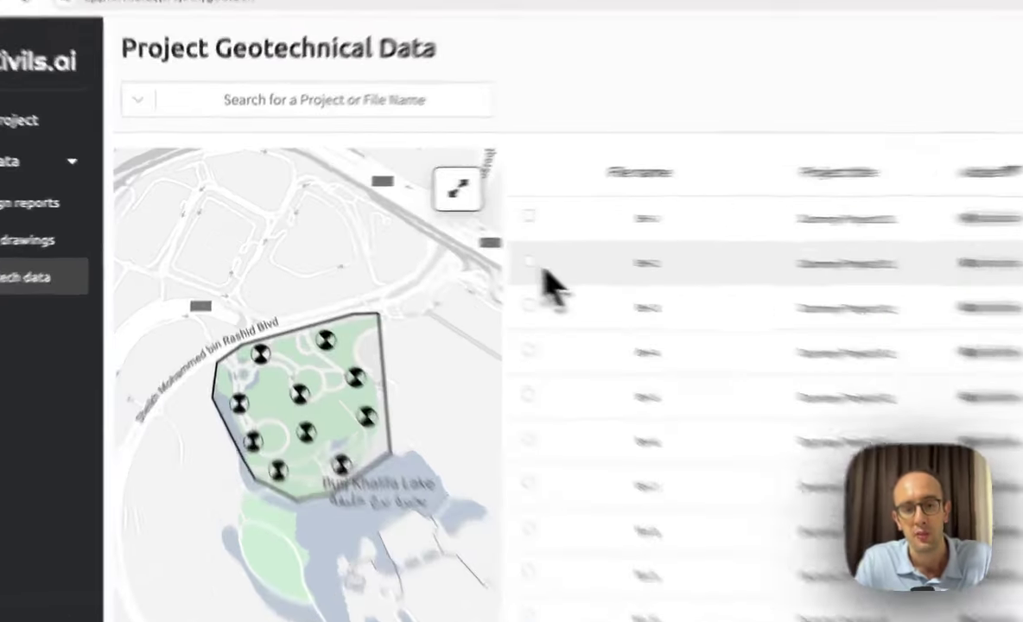
{"action": "left_click", "coordinate": [452, 249]}
{"action": "left_click", "coordinate": [452, 282]}
{"action": "left_click", "coordinate": [701, 291]}
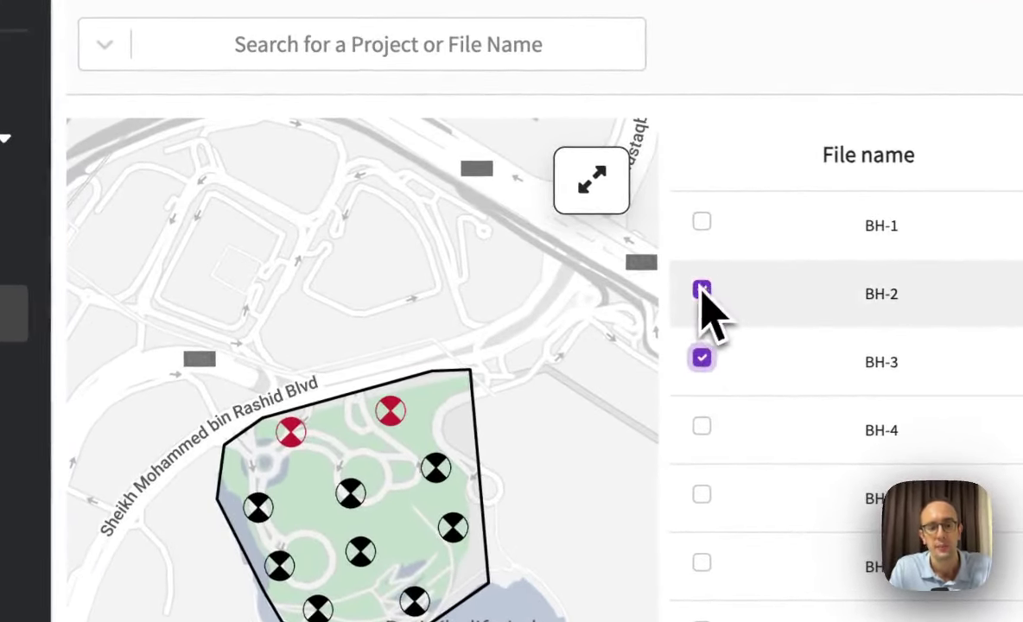
{"action": "left_click", "coordinate": [701, 359]}
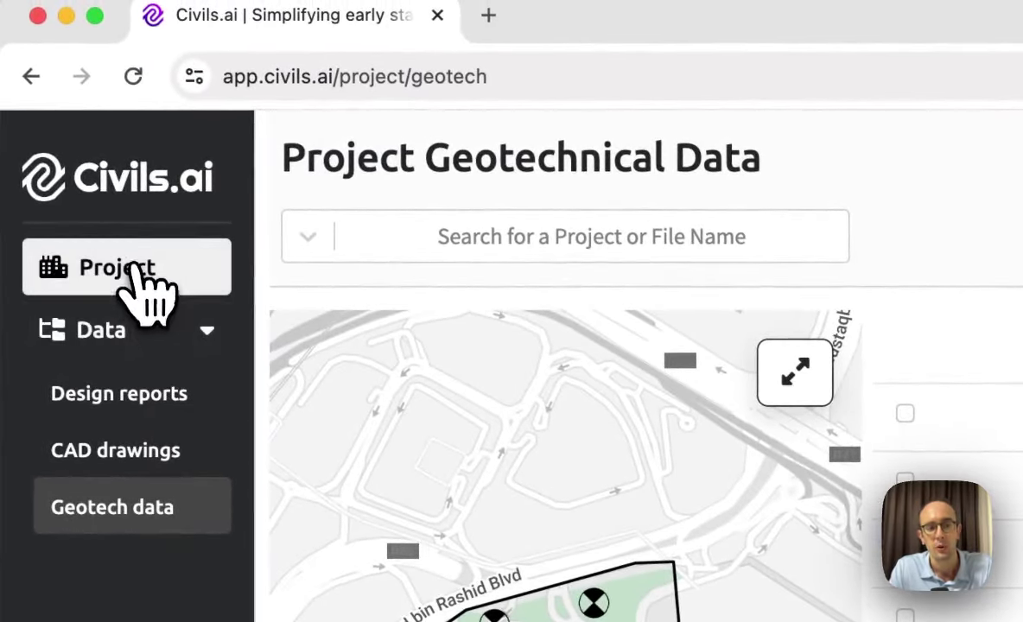
Return to the Dummy Project overview and enter 'size of drainage culvert' in the project search.
{"action": "left_click", "coordinate": [133, 269]}
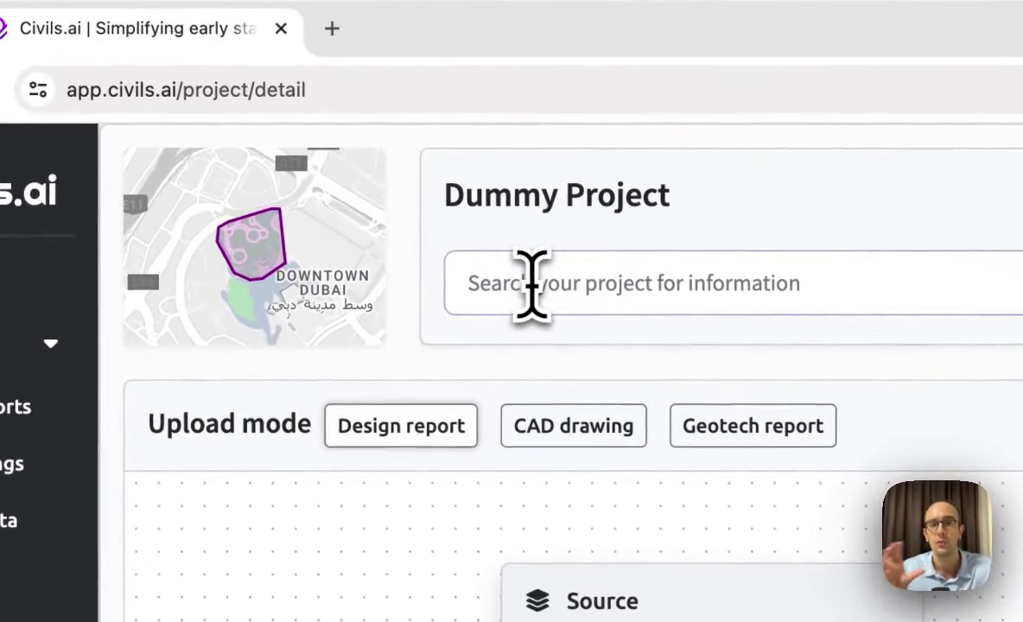
{"action": "left_click", "coordinate": [531, 284]}
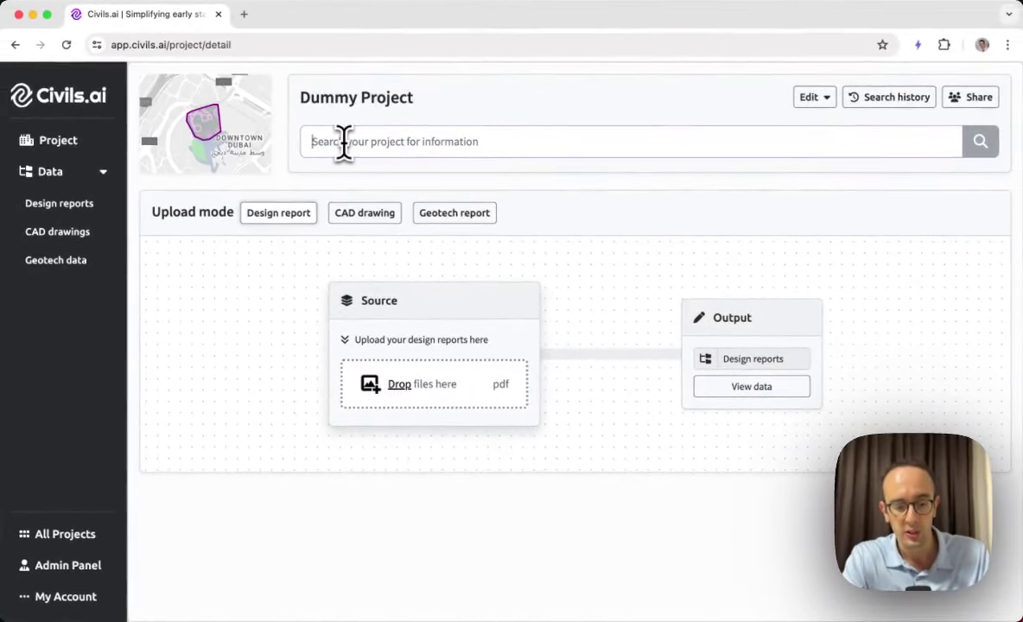
{"action": "type", "text": "size "}
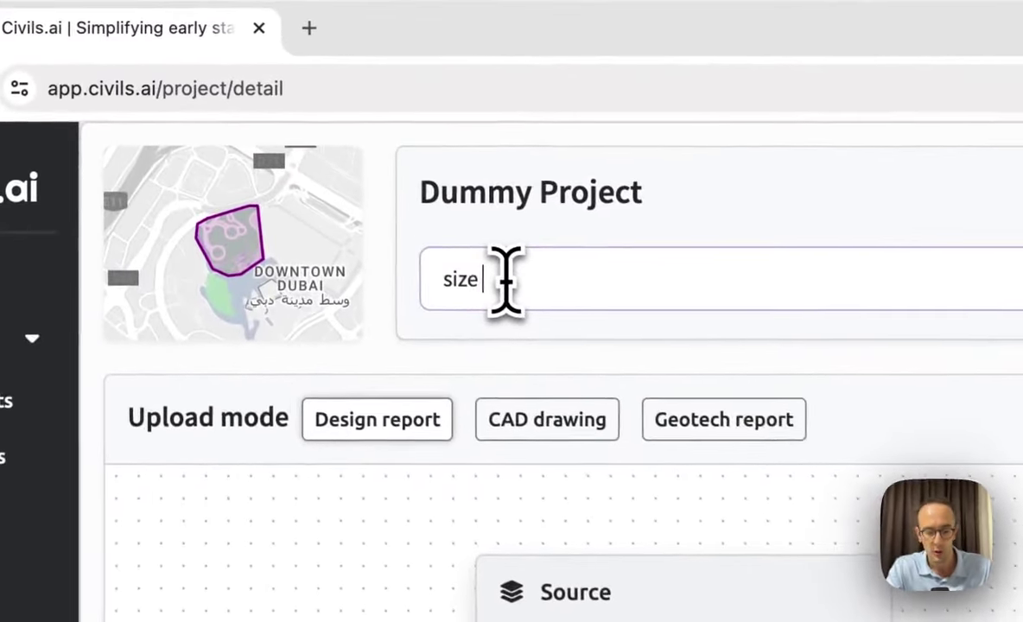
{"action": "type", "text": "of"}
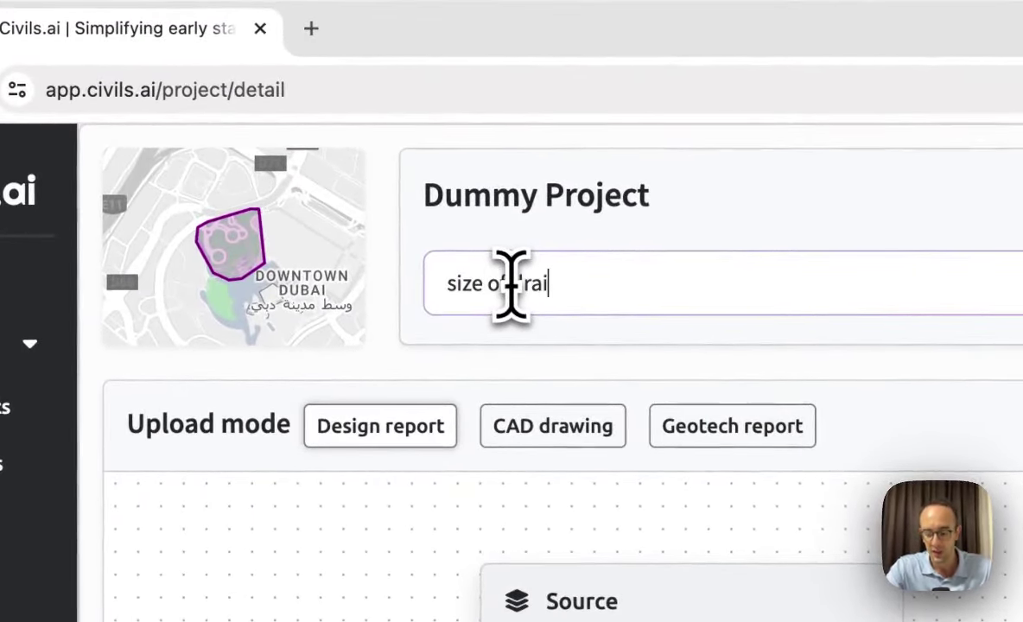
{"action": "type", "text": " drainage culvert"}
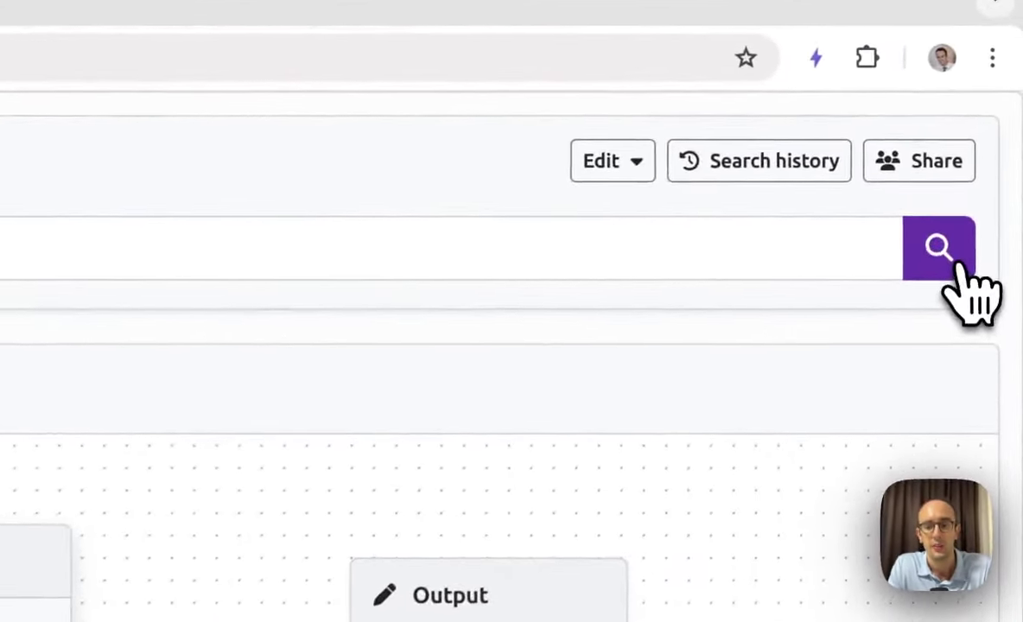
Run the culvert query to get the 2.4m culvert's dimensions, such as 2850 mm overall width.
{"action": "left_click", "coordinate": [982, 144]}
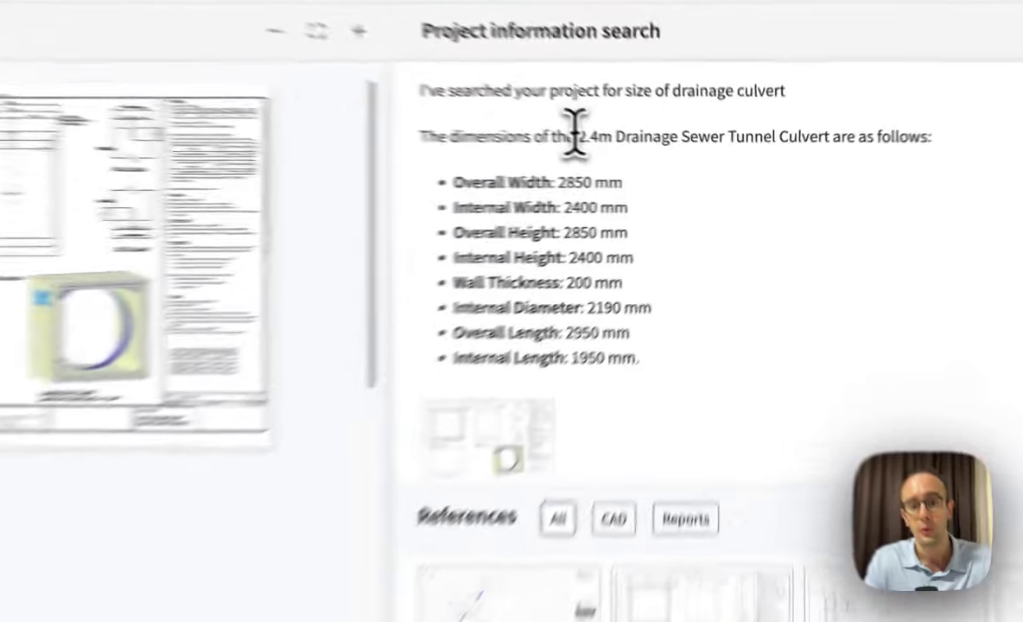
Highlight 2.4m in the culvert answer and browse through the References carousel.
{"action": "left_click_drag", "start_coordinate": [575, 134], "coordinate": [558, 117]}
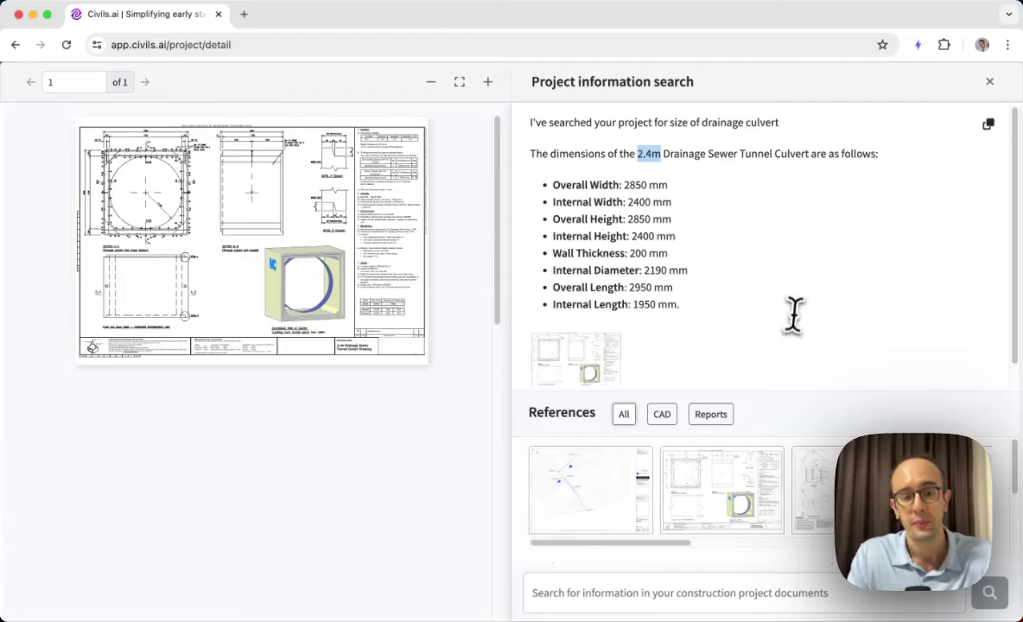
{"action": "scroll", "coordinate": [782, 320], "scroll_direction": "down", "scroll_amount": 1}
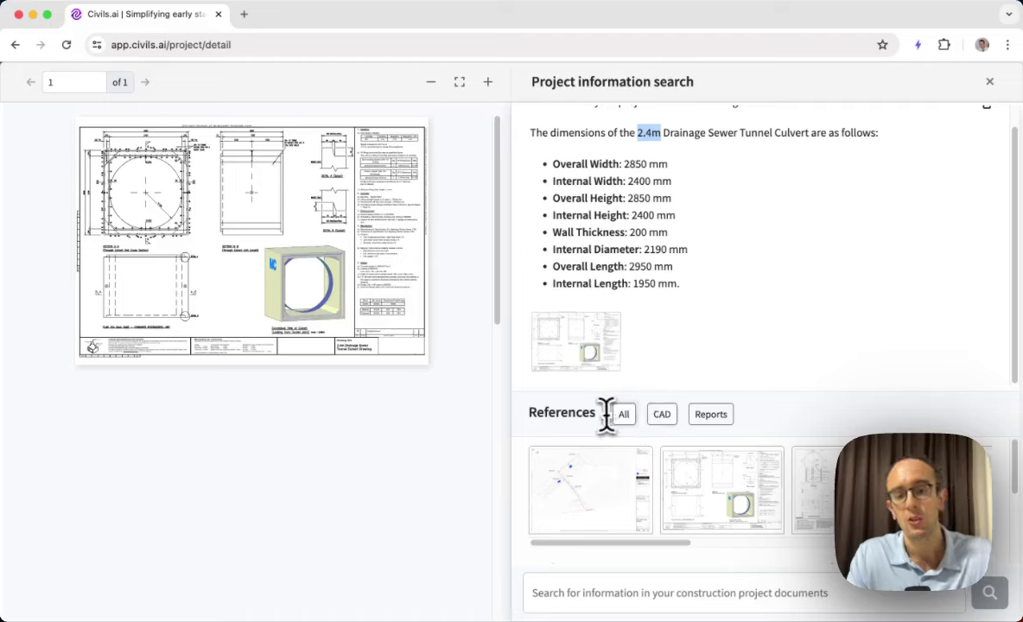
{"action": "scroll", "coordinate": [594, 449], "scroll_direction": "down", "scroll_amount": 2}
{"action": "scroll", "coordinate": [591, 486], "scroll_direction": "up", "scroll_amount": 2}
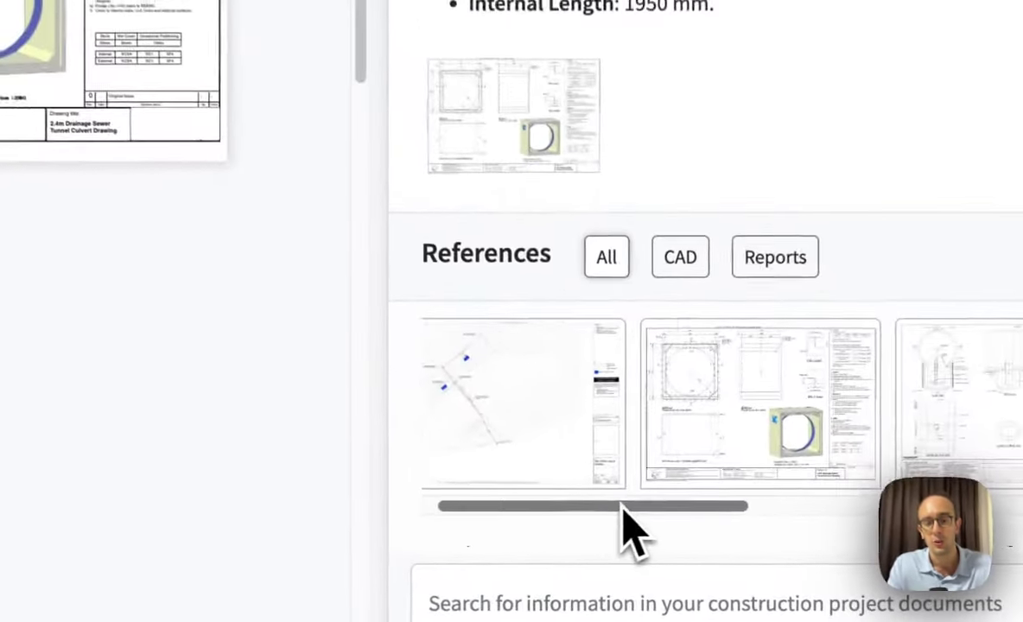
{"action": "left_click_drag", "start_coordinate": [622, 504], "coordinate": [540, 498]}
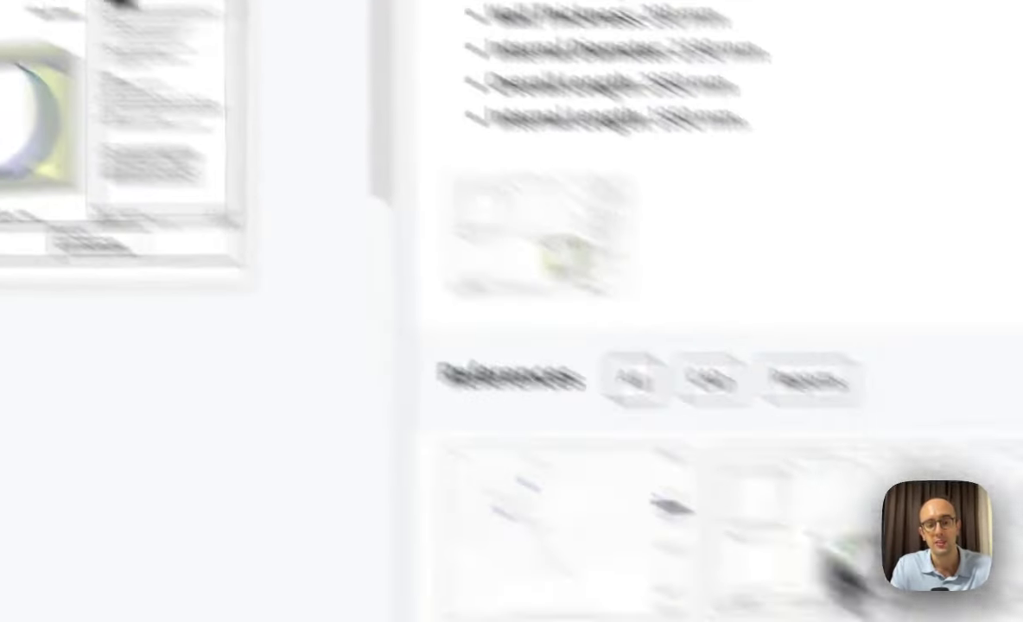
{"action": "left_click_drag", "start_coordinate": [401, 479], "coordinate": [484, 476]}
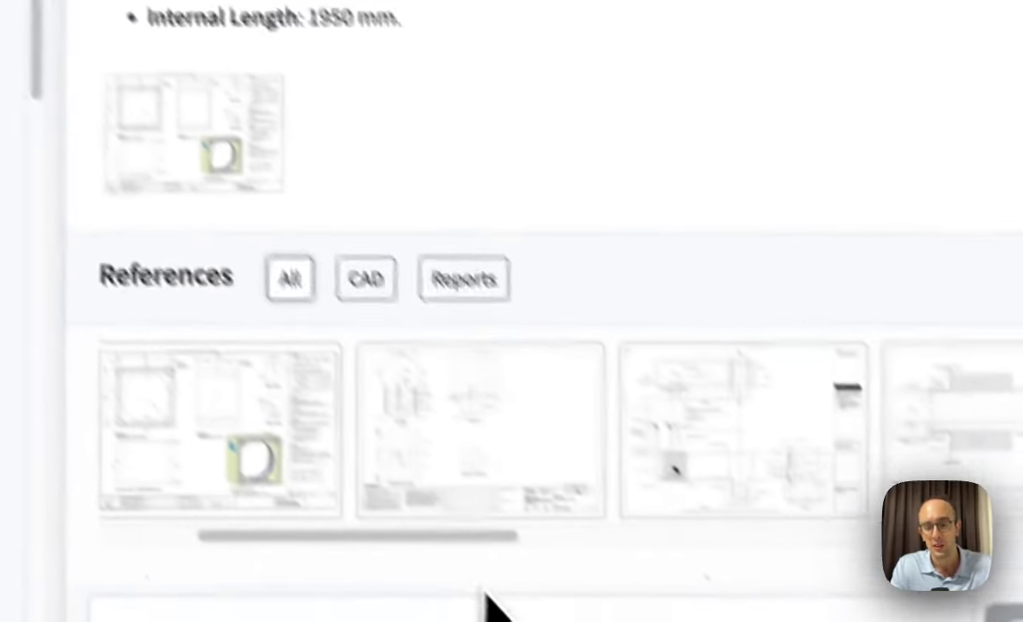
{"action": "left_click_drag", "start_coordinate": [359, 491], "coordinate": [258, 460]}
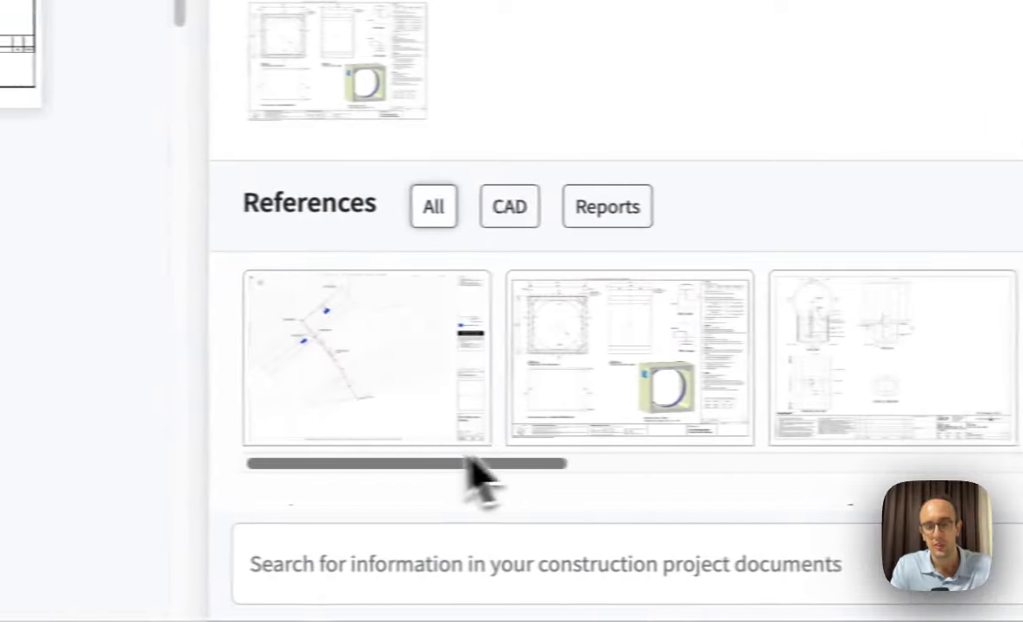
{"action": "scroll", "coordinate": [536, 354], "scroll_direction": "down", "scroll_amount": 3}
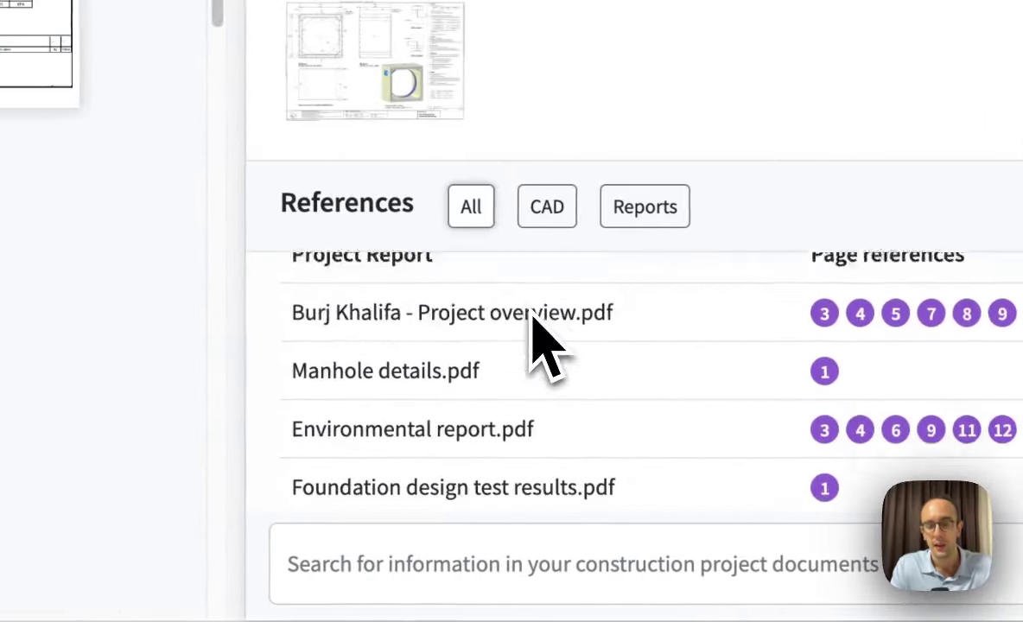
{"action": "scroll", "coordinate": [476, 342], "scroll_direction": "up", "scroll_amount": 2}
{"action": "scroll", "coordinate": [495, 437], "scroll_direction": "down", "scroll_amount": 3}
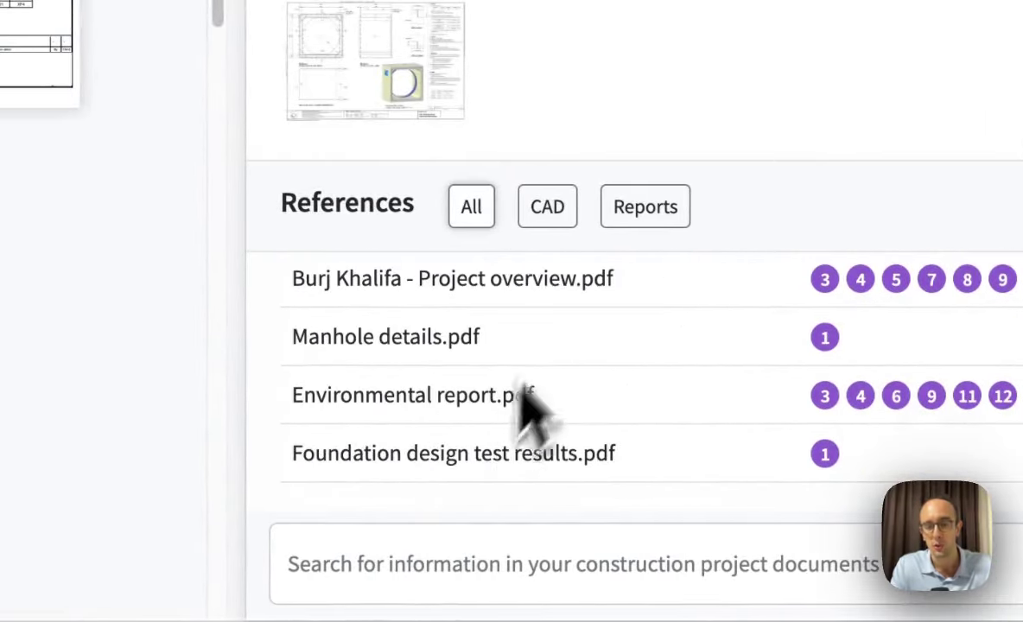
Filter the answer's references to CAD drawings, then to Reports only.
{"action": "left_click", "coordinate": [544, 210]}
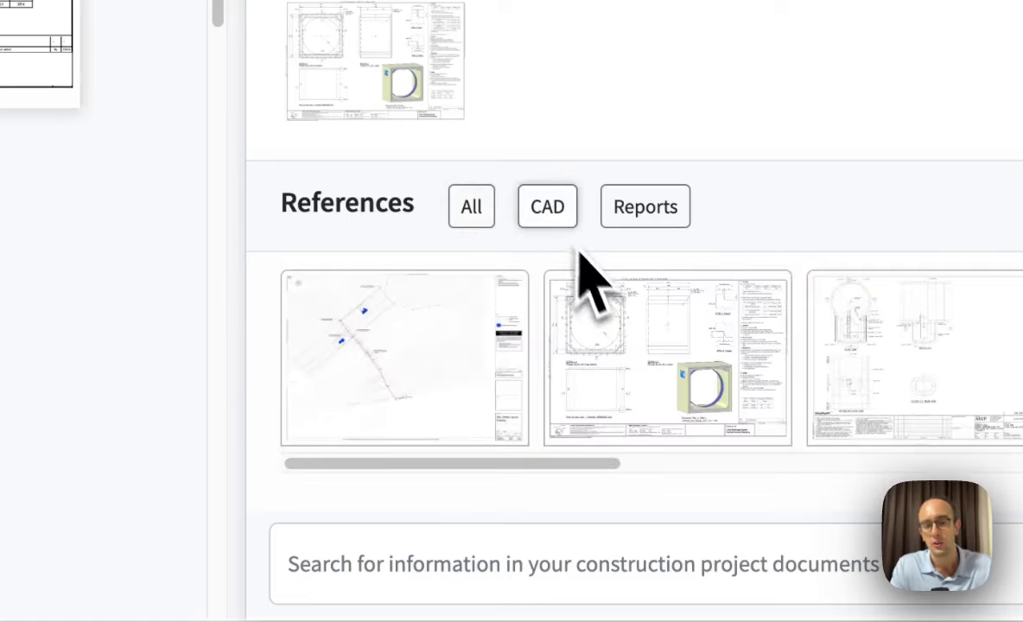
{"action": "left_click", "coordinate": [667, 209]}
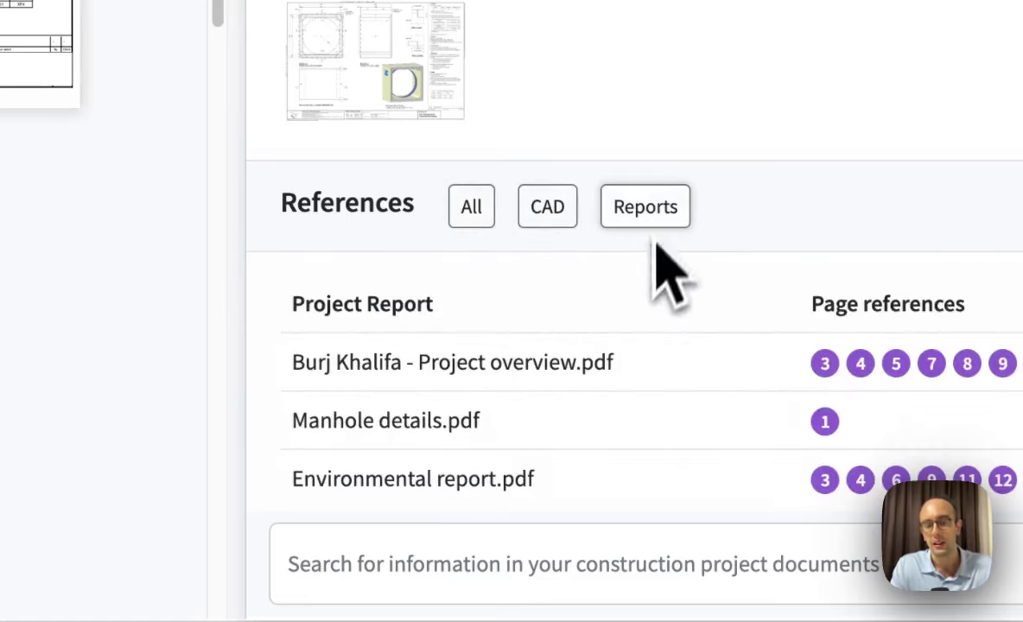
{"action": "scroll", "coordinate": [660, 298], "scroll_direction": "down", "scroll_amount": 2}
{"action": "scroll", "coordinate": [683, 346], "scroll_direction": "up", "scroll_amount": 2}
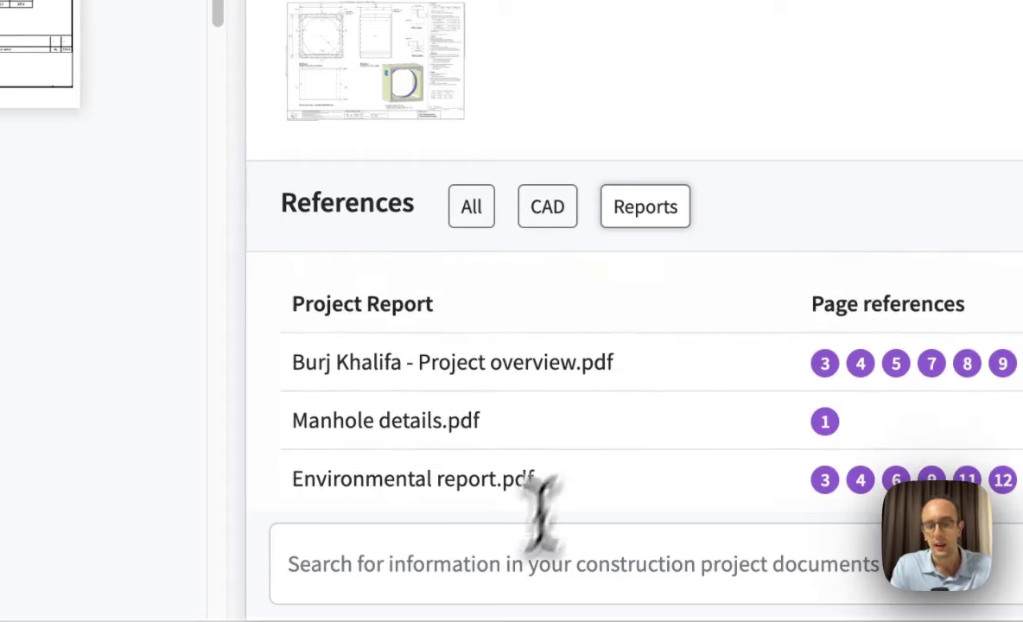
{"action": "left_click", "coordinate": [506, 572]}
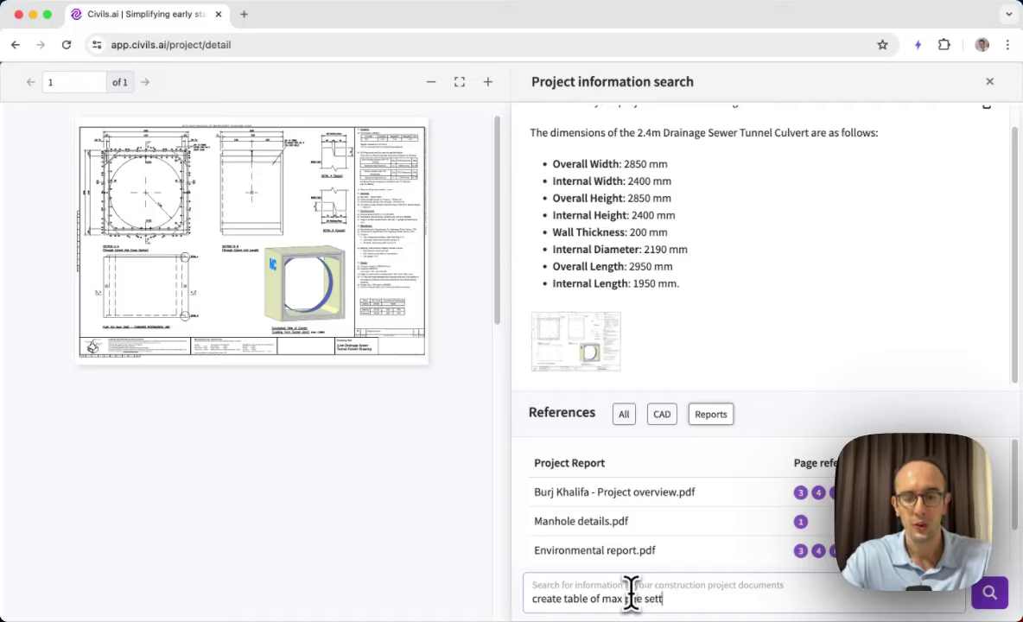
Submit 'create table of max pile settlement' and review the TP1–TP6 table's source line.
{"action": "key", "text": "Return"}
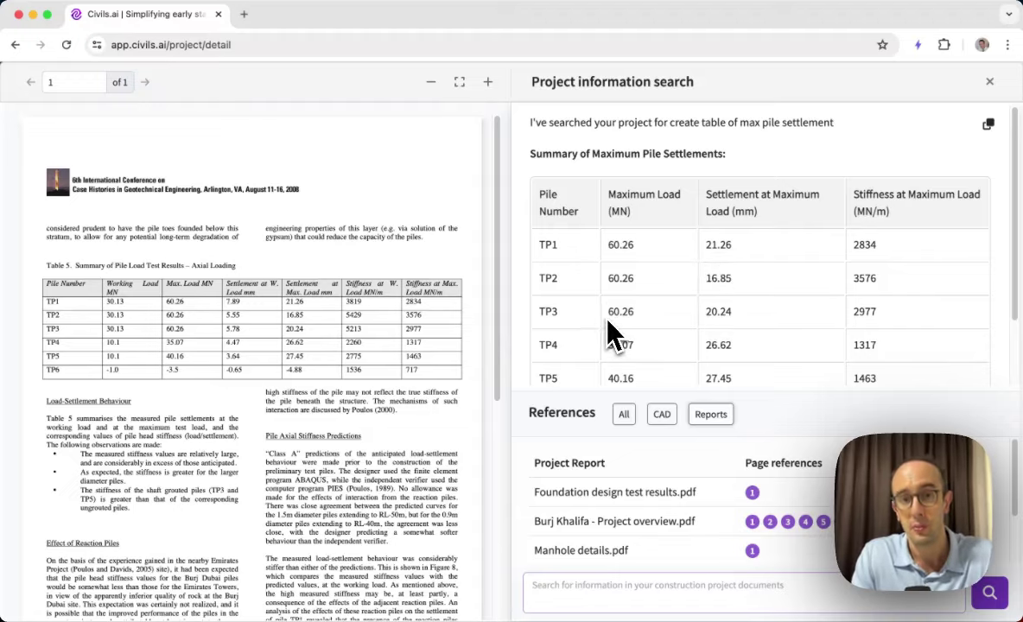
{"action": "scroll", "coordinate": [610, 330], "scroll_direction": "down", "scroll_amount": 2}
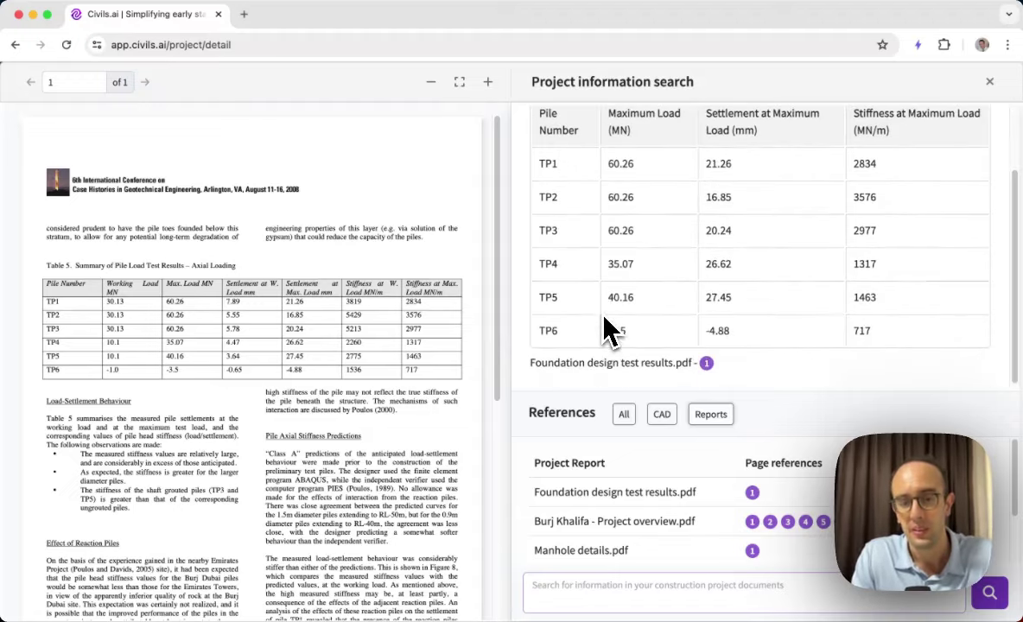
Jump to page 1 of the source PDF, zoom into the pile load test table, and copy the answer.
{"action": "left_click", "coordinate": [706, 363]}
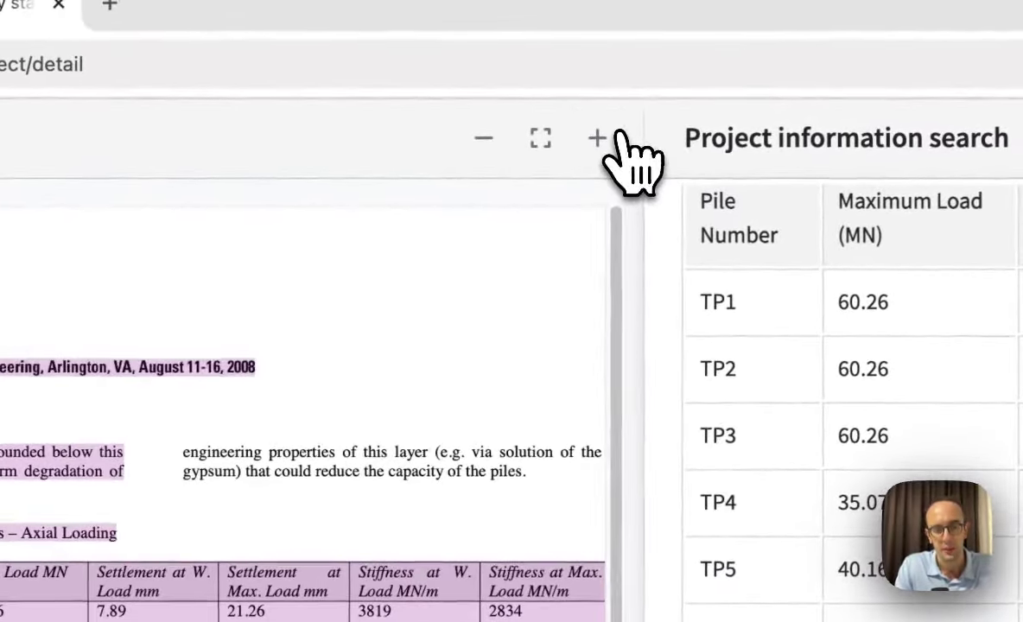
{"action": "left_click", "coordinate": [609, 134]}
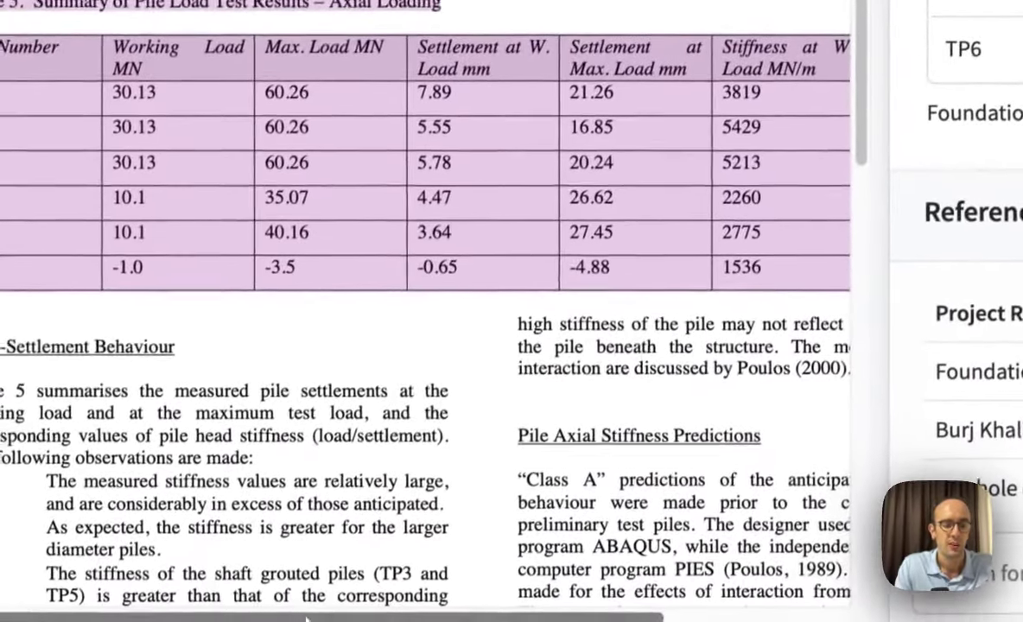
{"action": "scroll", "coordinate": [389, 605], "scroll_direction": "right", "scroll_amount": 5}
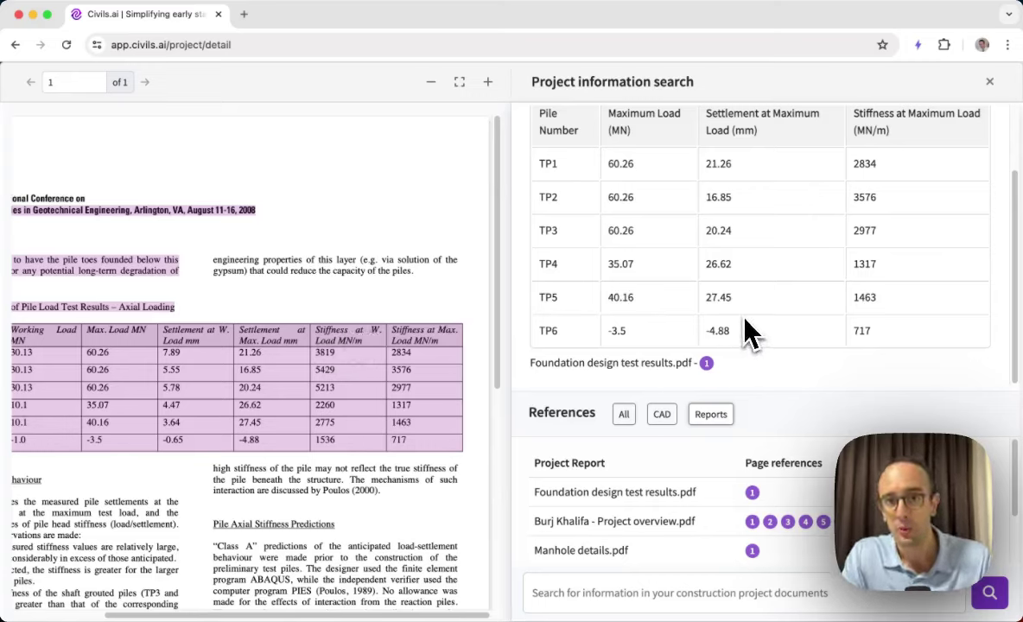
{"action": "scroll", "coordinate": [735, 328], "scroll_direction": "up", "scroll_amount": 3}
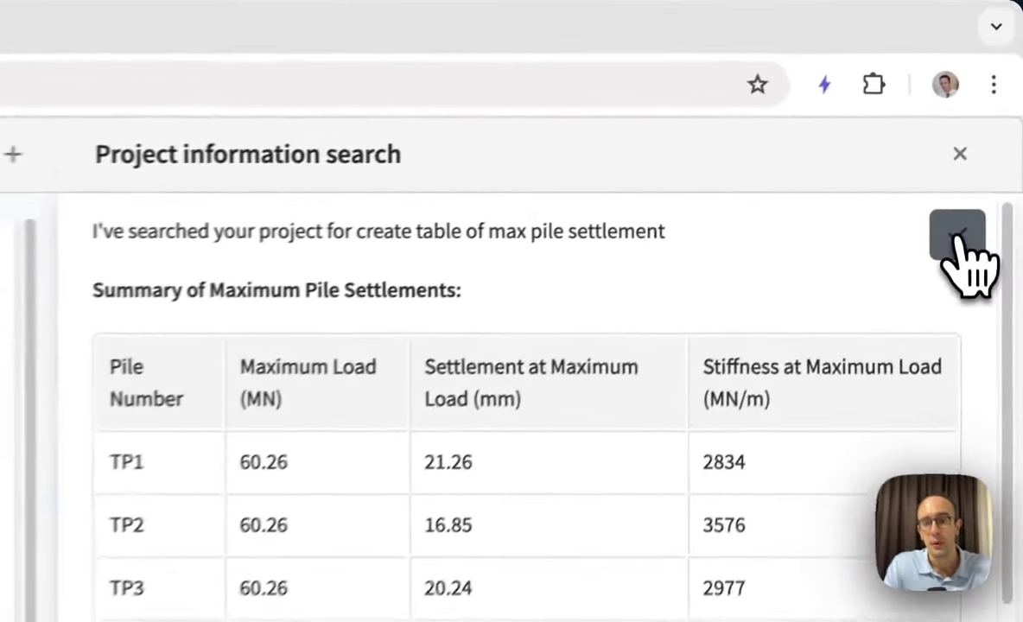
{"action": "left_click", "coordinate": [985, 140]}
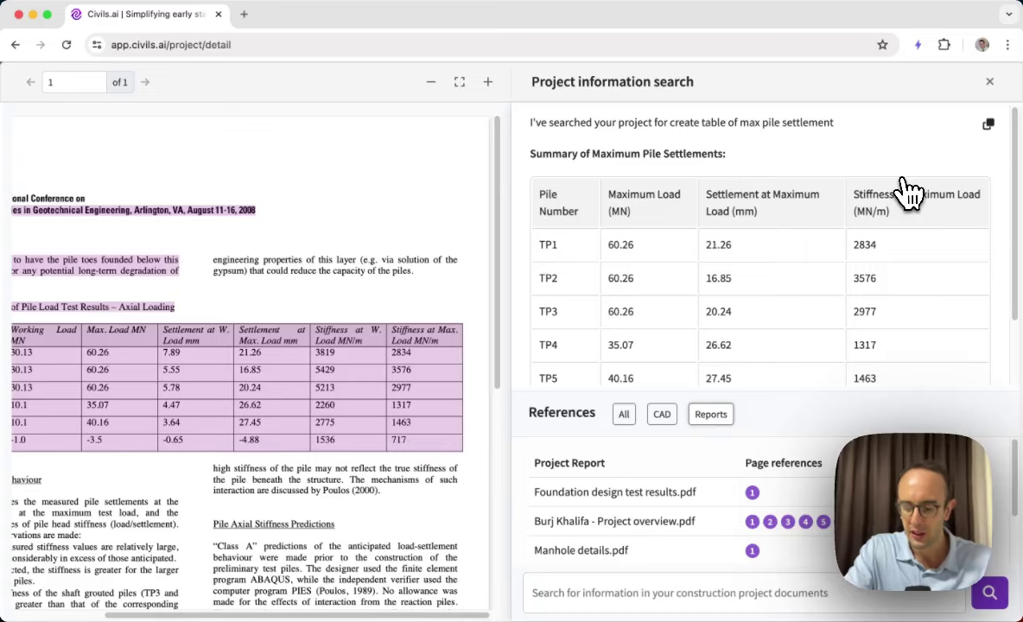
Ask 'are there any affected properties mentioned in site layout' in the project search.
{"action": "scroll", "coordinate": [715, 302], "scroll_direction": "down", "scroll_amount": 2}
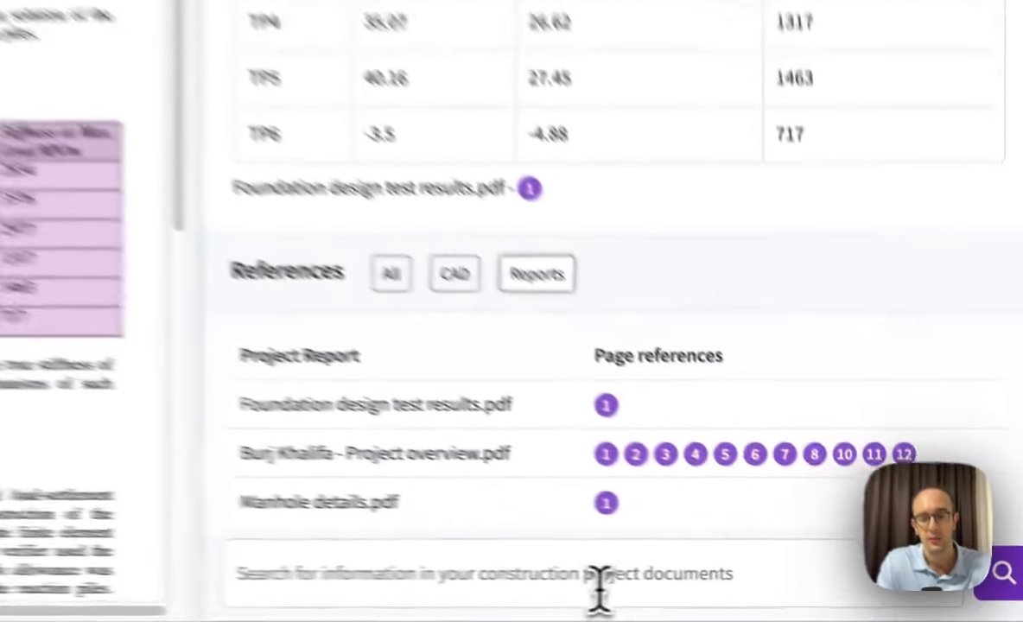
{"action": "left_click", "coordinate": [746, 594]}
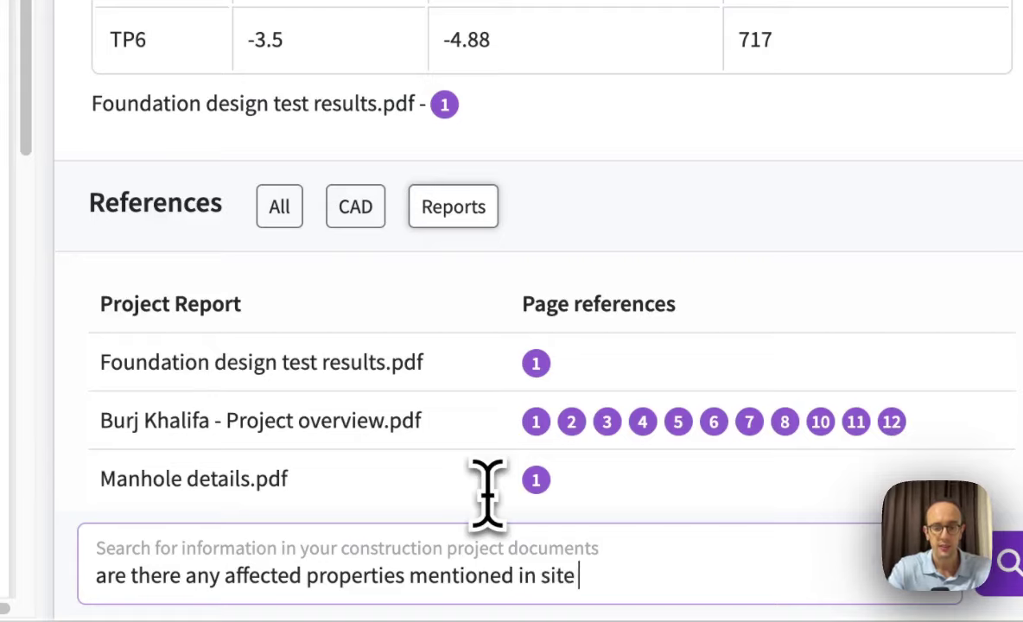
{"action": "key", "text": "Return"}
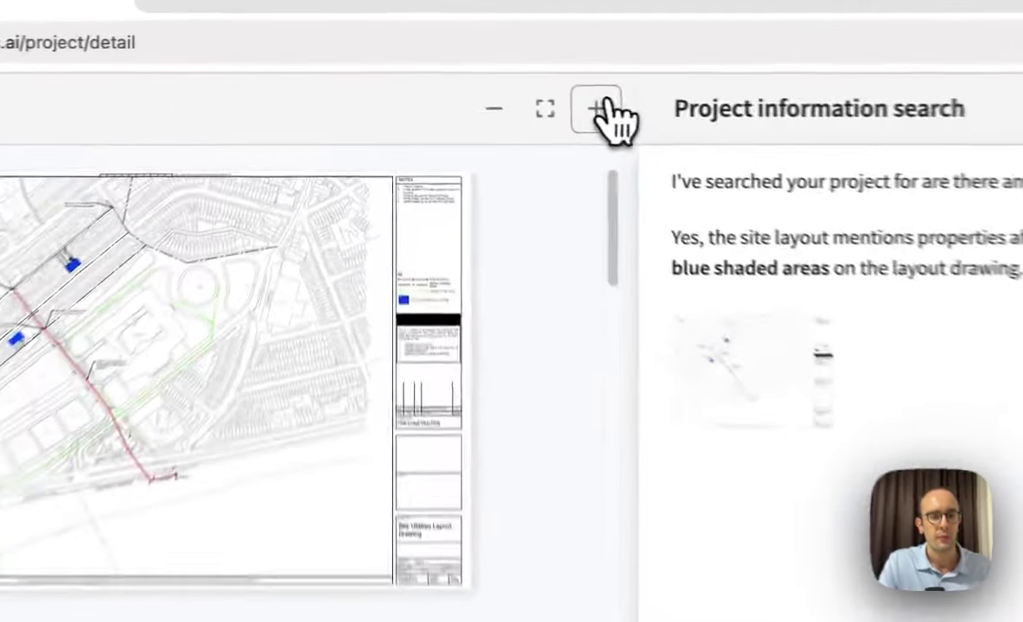
Zoom in and out and scroll around the site layout drawing.
{"action": "left_click", "coordinate": [487, 82]}
{"action": "left_click", "coordinate": [431, 82]}
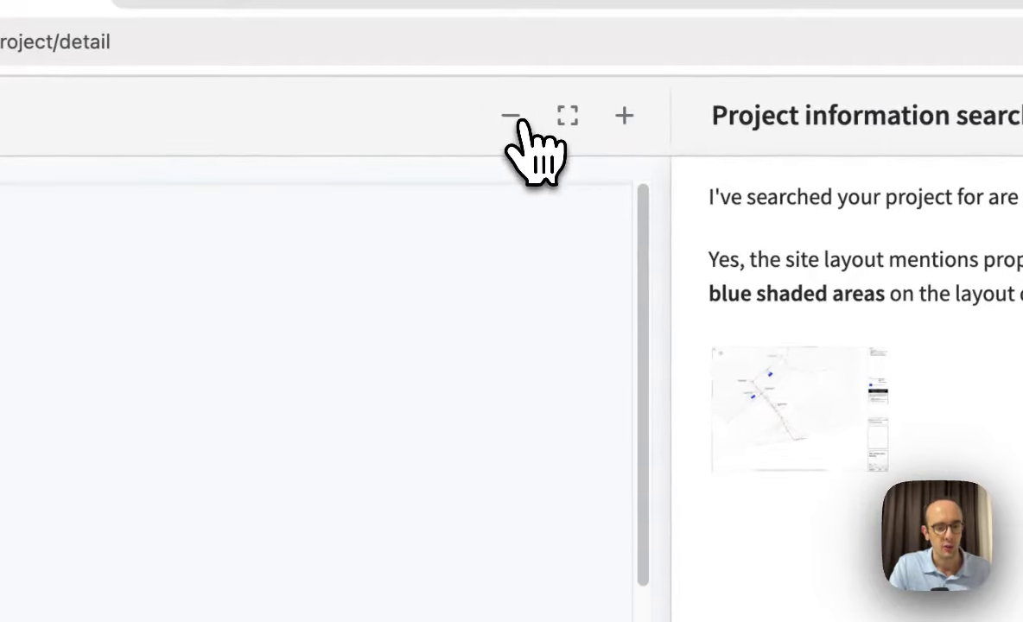
{"action": "left_click", "coordinate": [512, 117]}
{"action": "scroll", "coordinate": [432, 501], "scroll_direction": "down", "scroll_amount": 5}
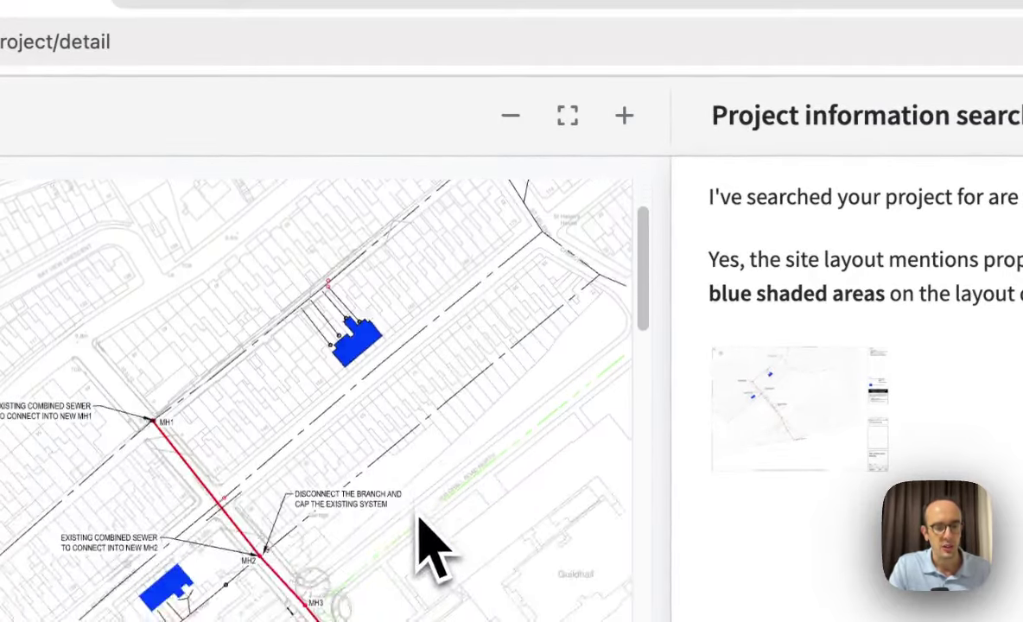
{"action": "scroll", "coordinate": [475, 302], "scroll_direction": "right", "scroll_amount": 2}
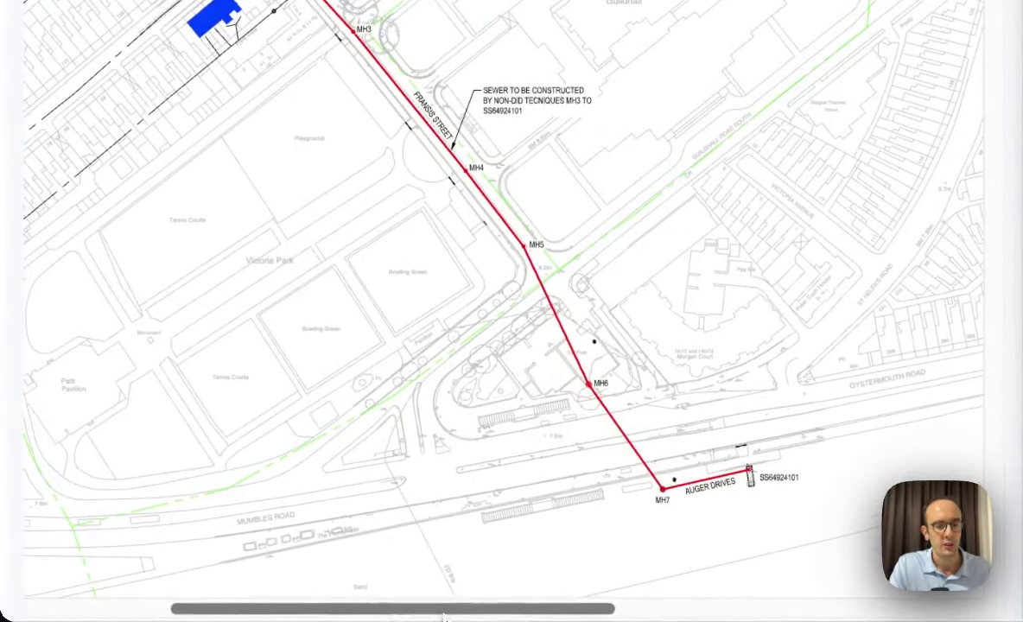
{"action": "scroll", "coordinate": [228, 210], "scroll_direction": "up", "scroll_amount": 6}
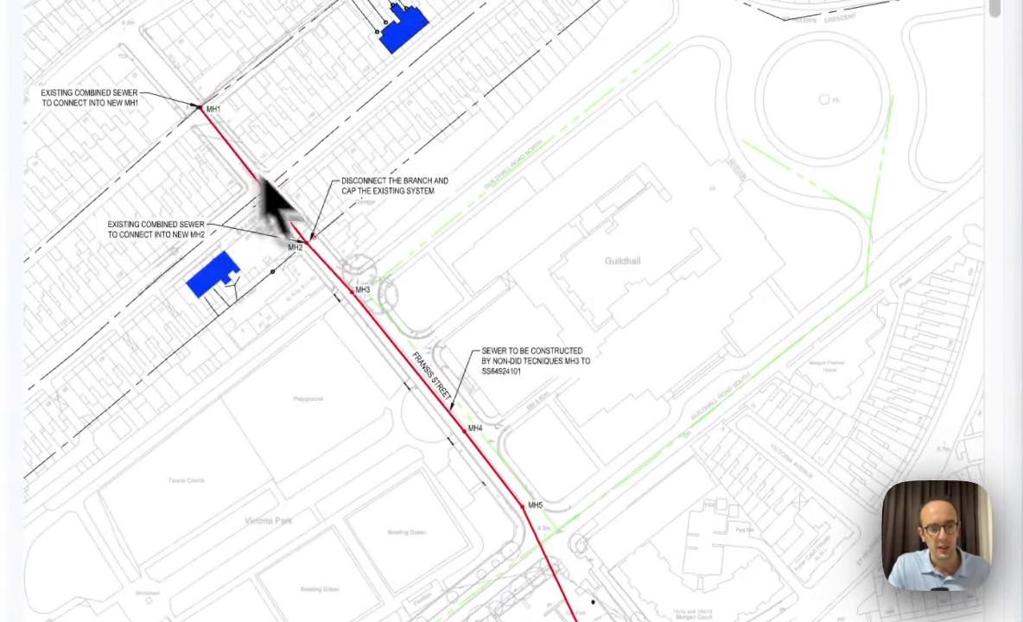
Pan to the key marking blue areas as flood-affected properties, then start a setback question.
{"action": "scroll", "coordinate": [418, 488], "scroll_direction": "right", "scroll_amount": 10}
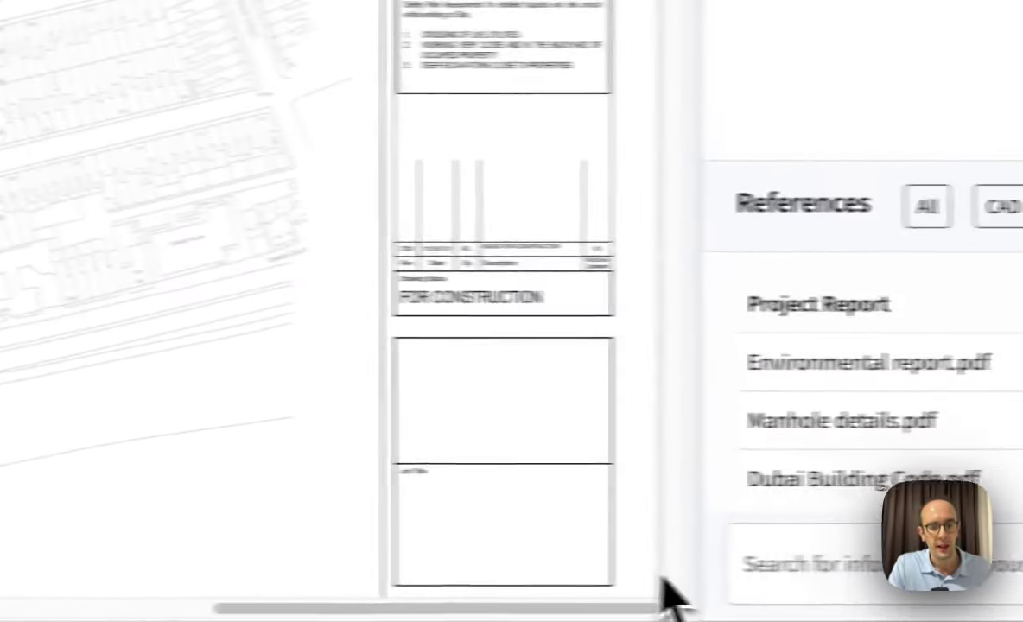
{"action": "scroll", "coordinate": [474, 165], "scroll_direction": "up", "scroll_amount": 3}
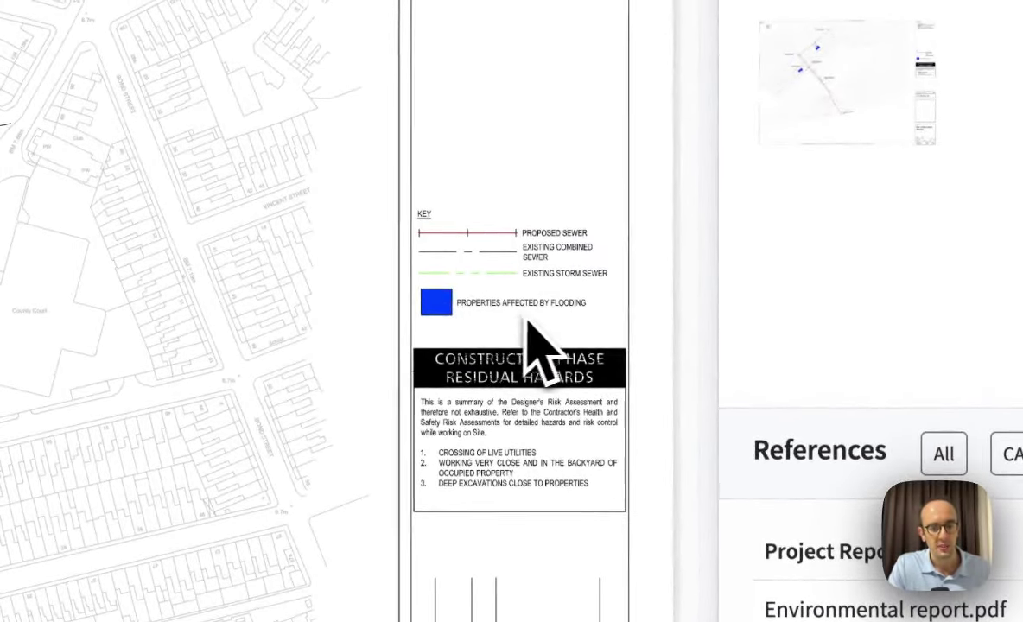
{"action": "mouse_move", "coordinate": [726, 605]}
{"action": "left_mouse_down"}
{"action": "mouse_move", "coordinate": [350, 582]}
{"action": "mouse_move", "coordinate": [338, 599]}
{"action": "left_mouse_up"}
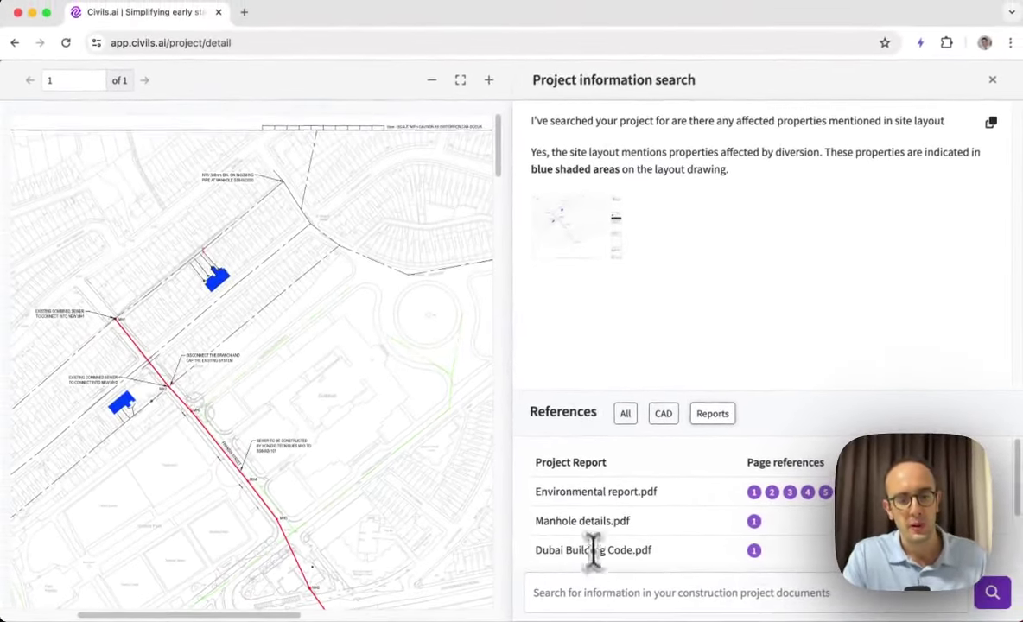
{"action": "left_click", "coordinate": [597, 598]}
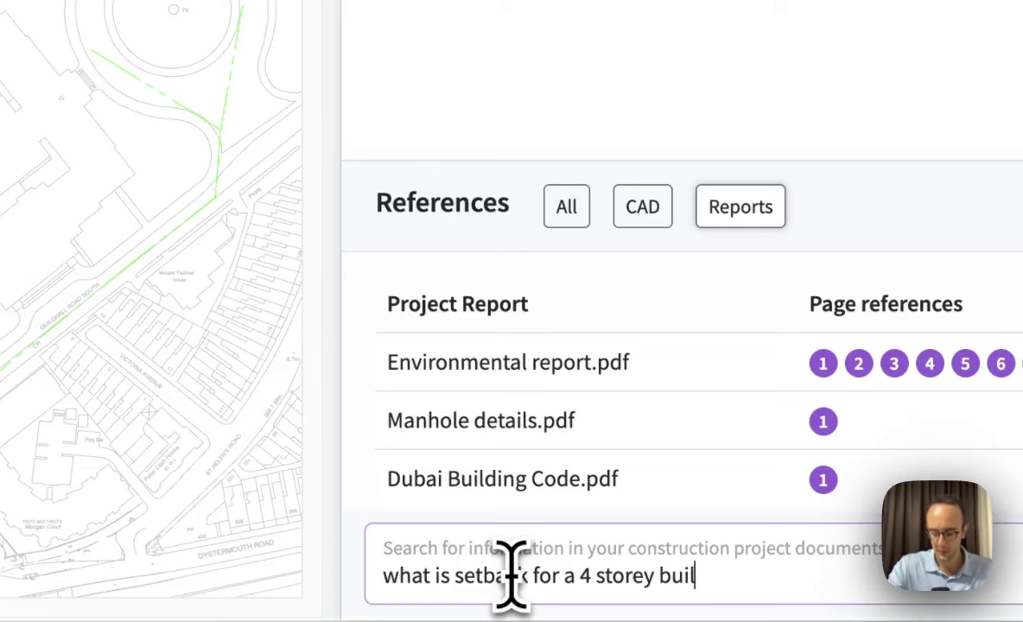
Submit 'what is setback for a 4 storey building' and review the answer's first line.
{"action": "key", "text": "Return"}
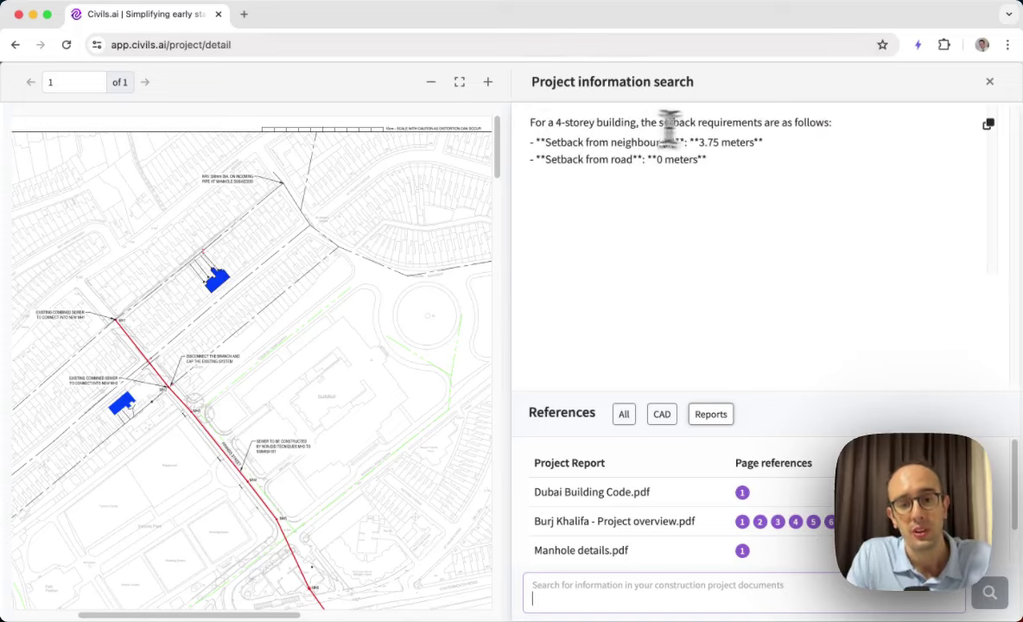
{"action": "left_click_drag", "start_coordinate": [662, 121], "coordinate": [777, 122]}
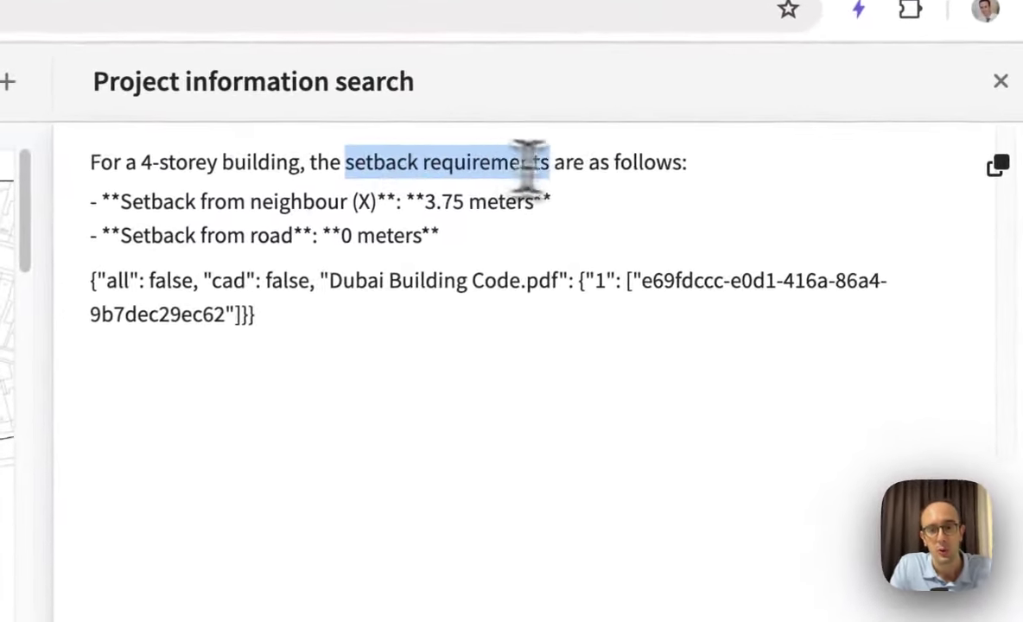
{"action": "left_click", "coordinate": [574, 162]}
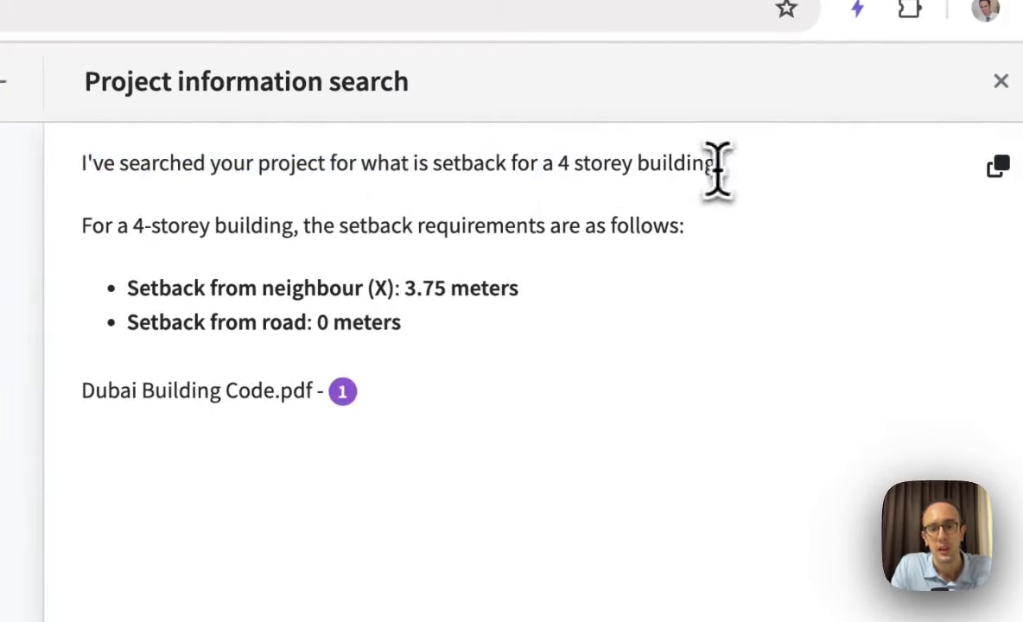
Open the cited Dubai Building Code page and highlight the 4-storey setback phrase.
{"action": "left_click_drag", "start_coordinate": [718, 164], "coordinate": [442, 168]}
{"action": "left_click", "coordinate": [343, 392]}
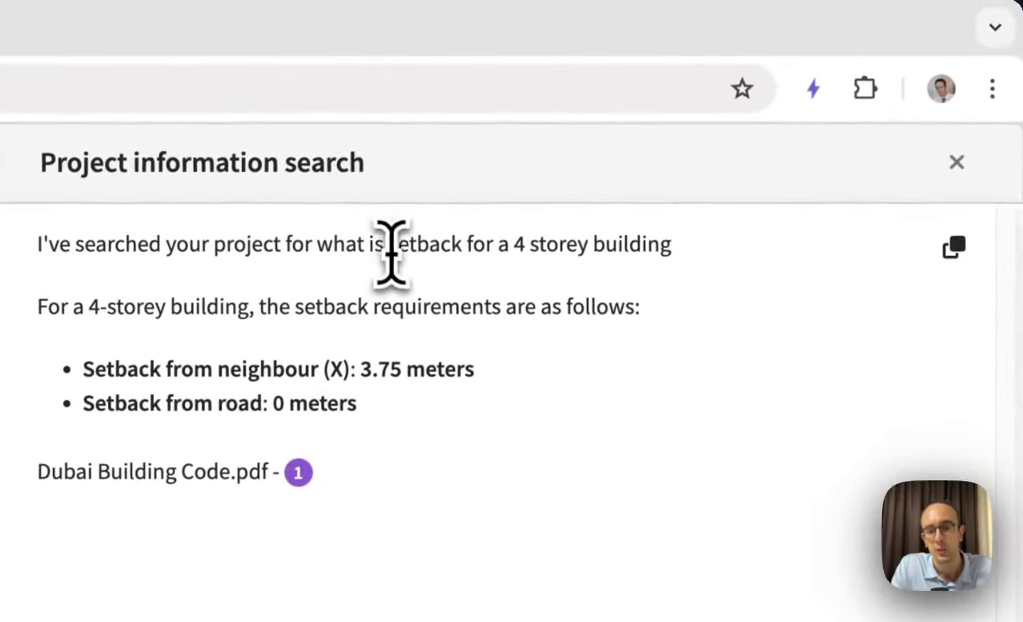
{"action": "left_click_drag", "start_coordinate": [423, 158], "coordinate": [706, 165]}
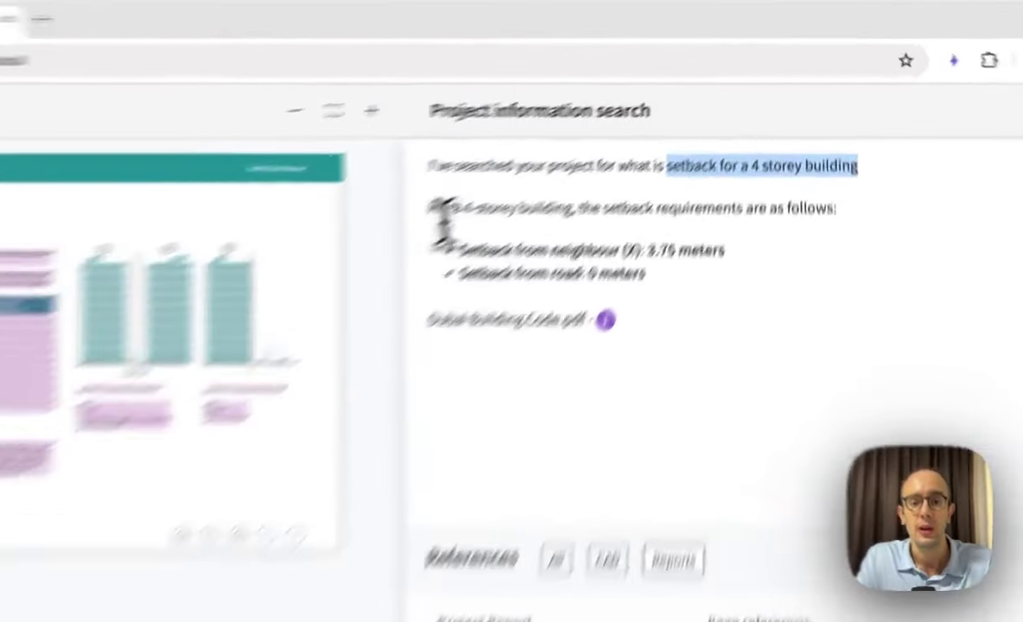
Clear the answer highlight and zoom the Dubai Building Code setback table in two steps.
{"action": "left_click", "coordinate": [443, 218]}
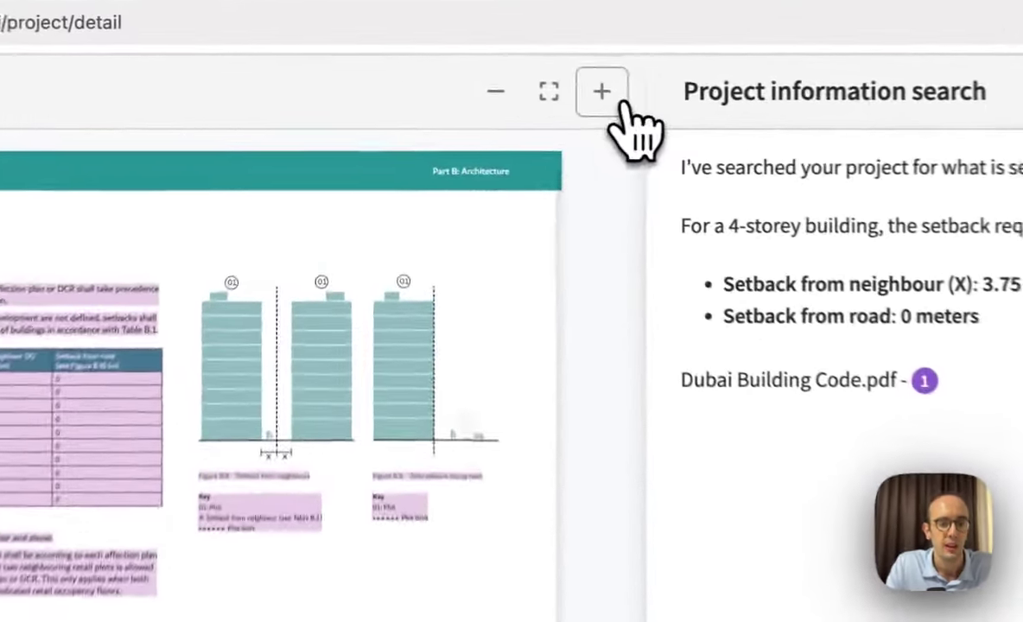
{"action": "left_click", "coordinate": [487, 82]}
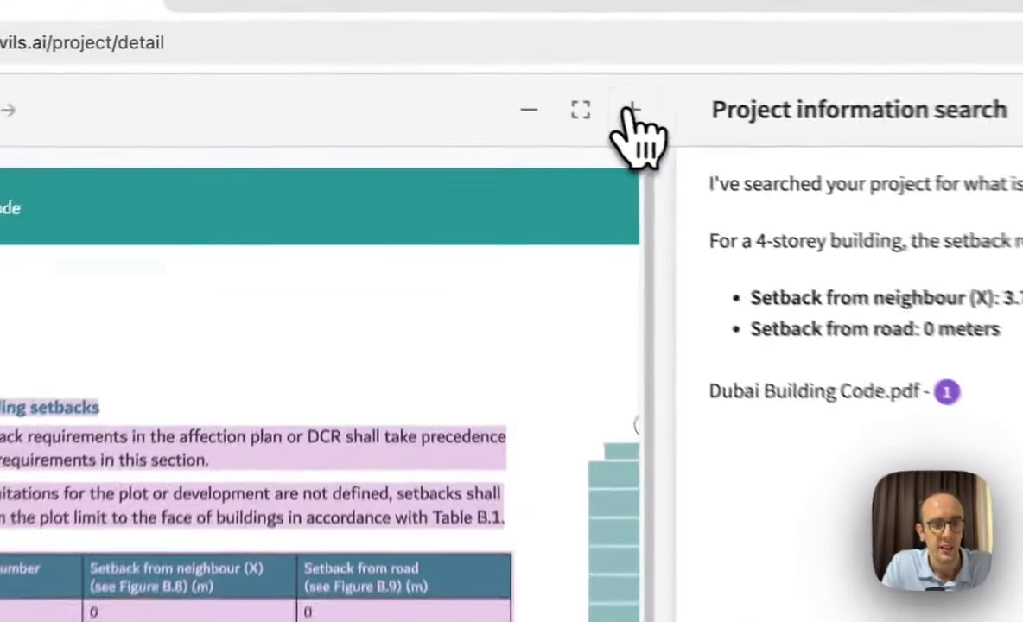
{"action": "left_click", "coordinate": [488, 81]}
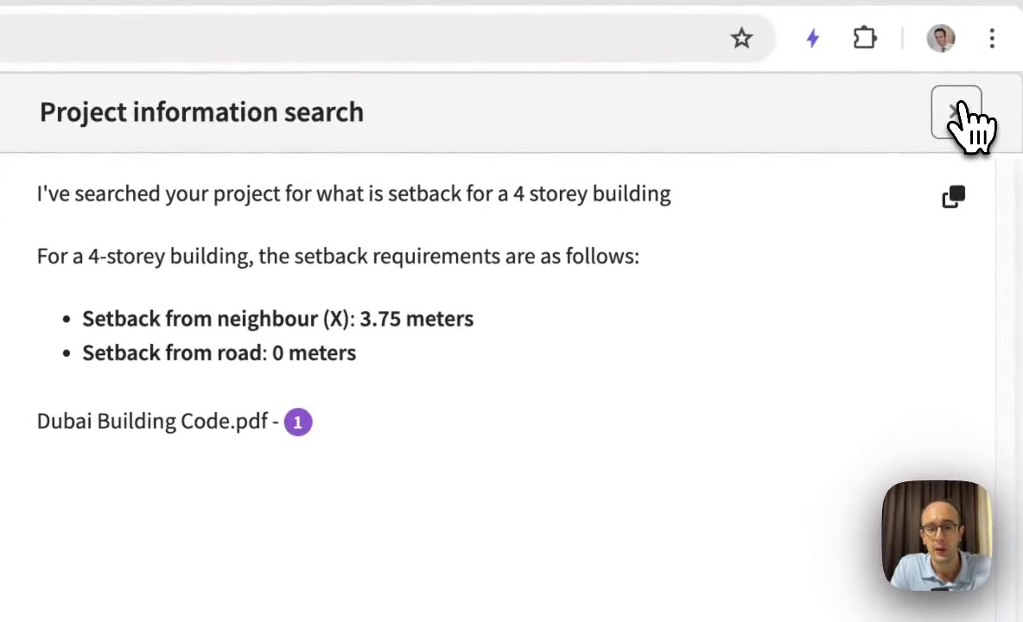
Close the search panel and review project sharing, leaving access Restricted.
{"action": "left_click", "coordinate": [958, 111]}
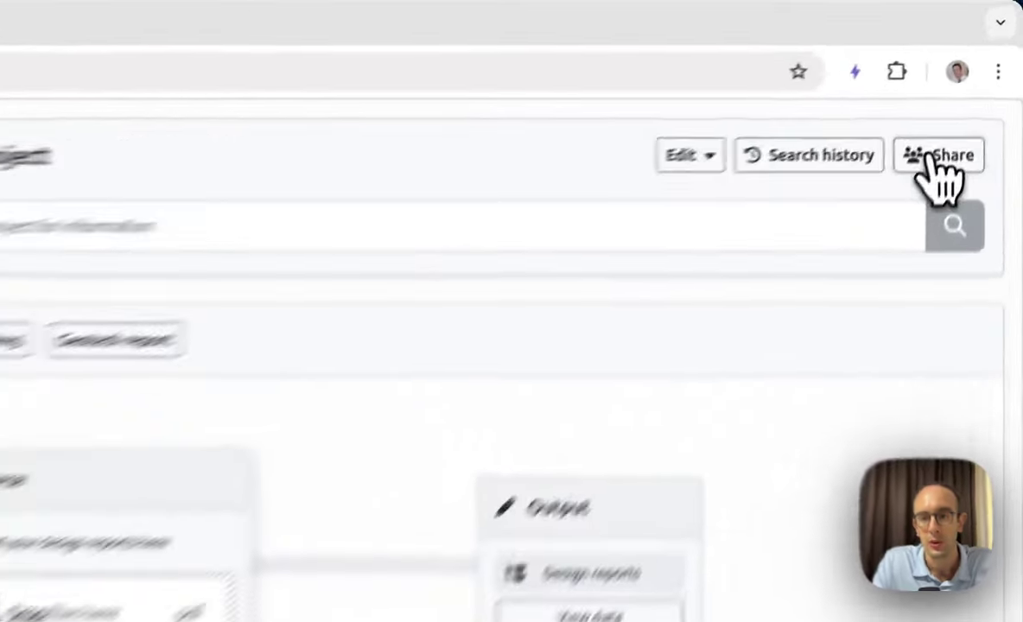
{"action": "left_click", "coordinate": [968, 100]}
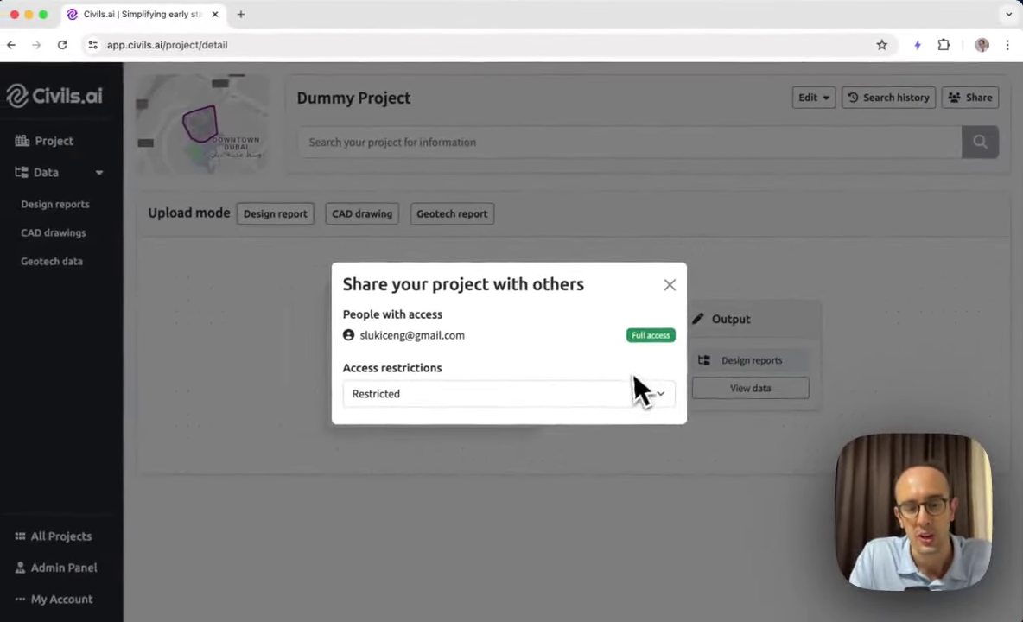
{"action": "left_click", "coordinate": [600, 415]}
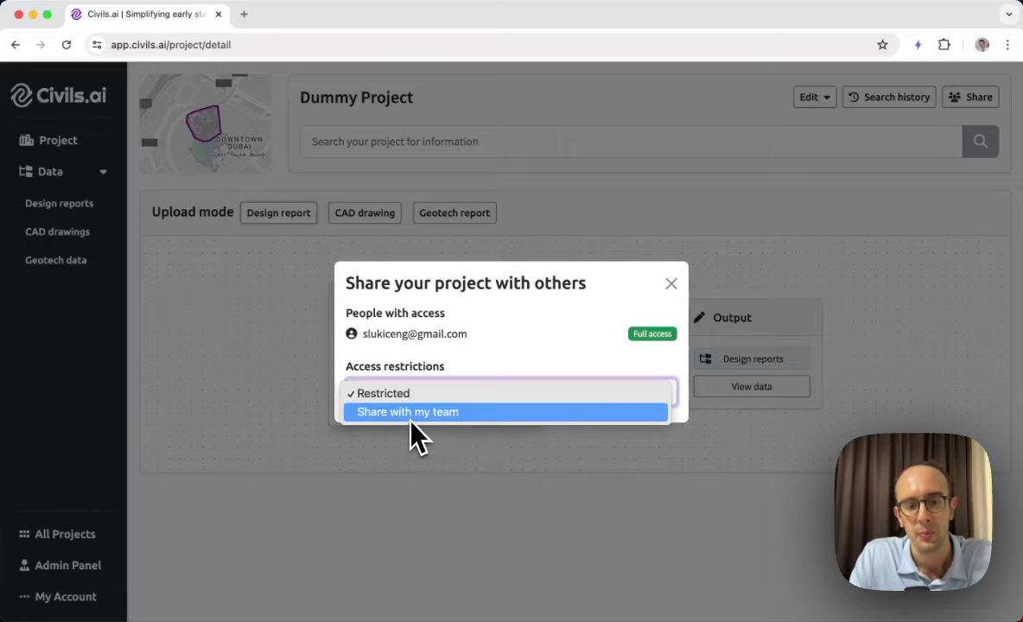
{"action": "left_click", "coordinate": [672, 285]}
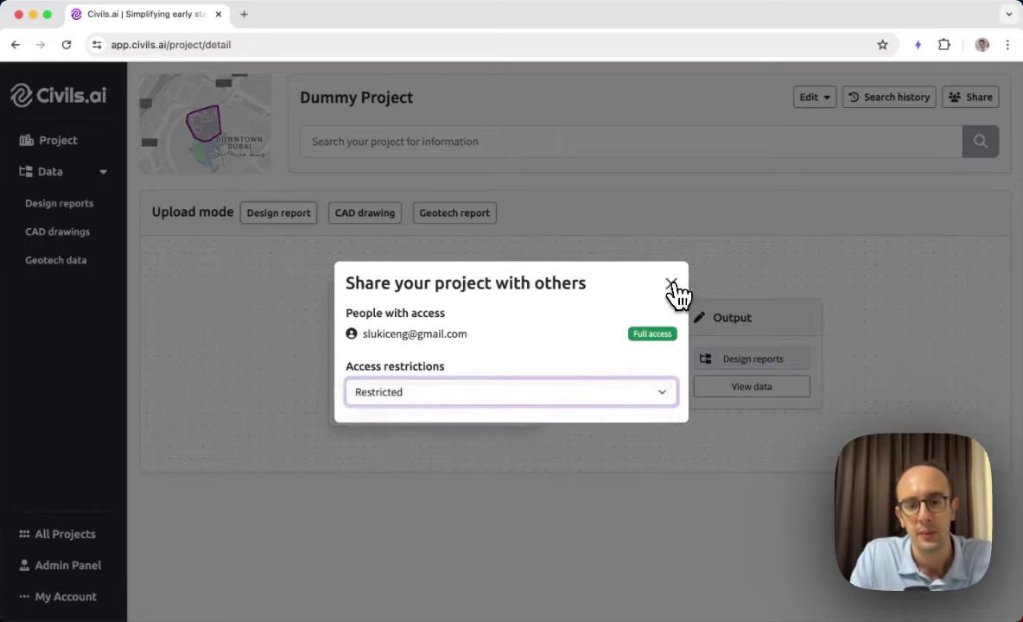
{"action": "left_click", "coordinate": [673, 285]}
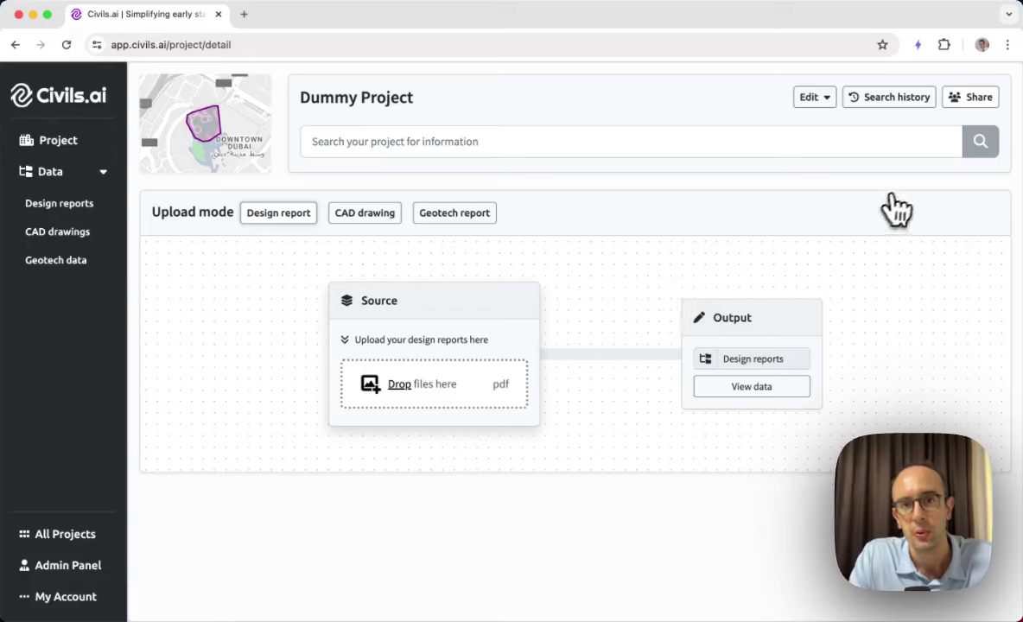